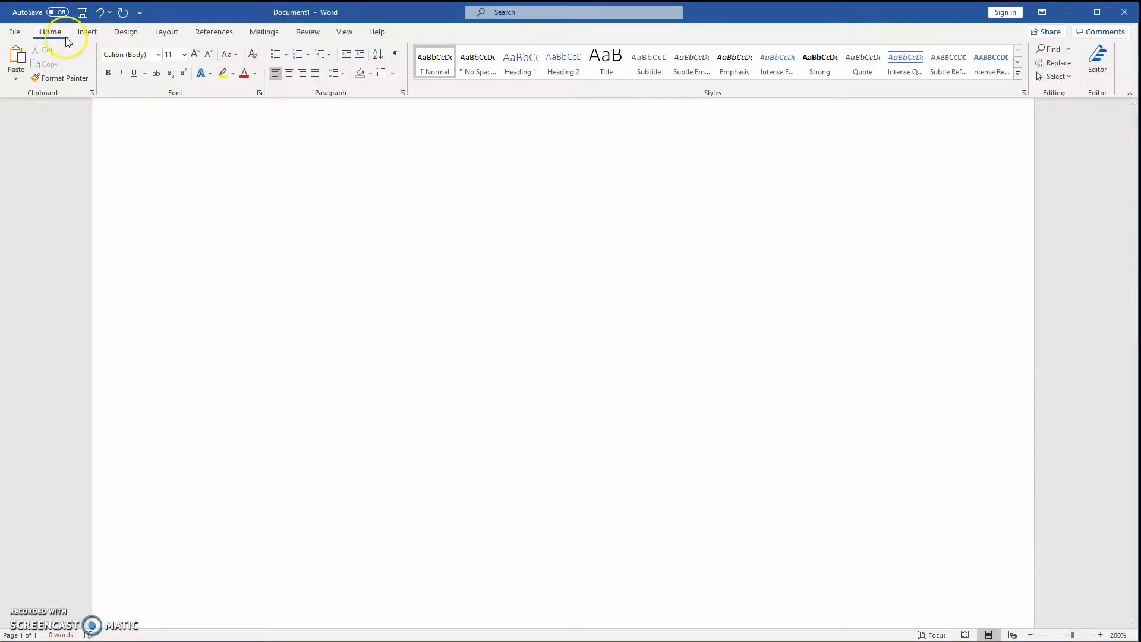
# - Insert the picture Image (8) from the Desktop into the blank document
pyautogui.click(86, 32)
pyautogui.click(141, 70)
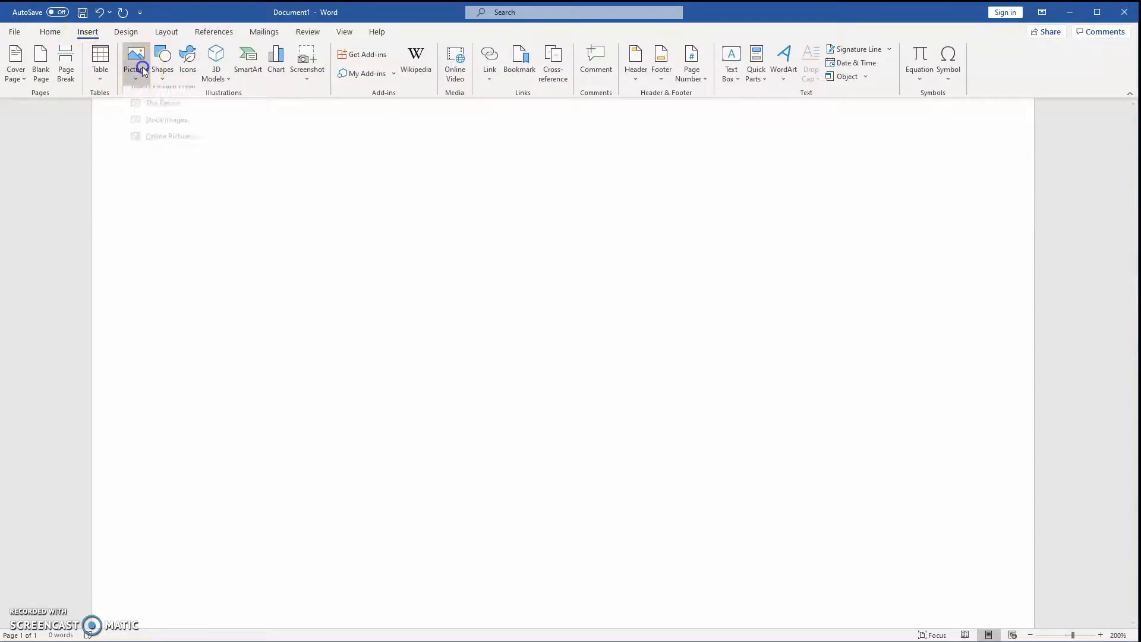
pyautogui.click(165, 113)
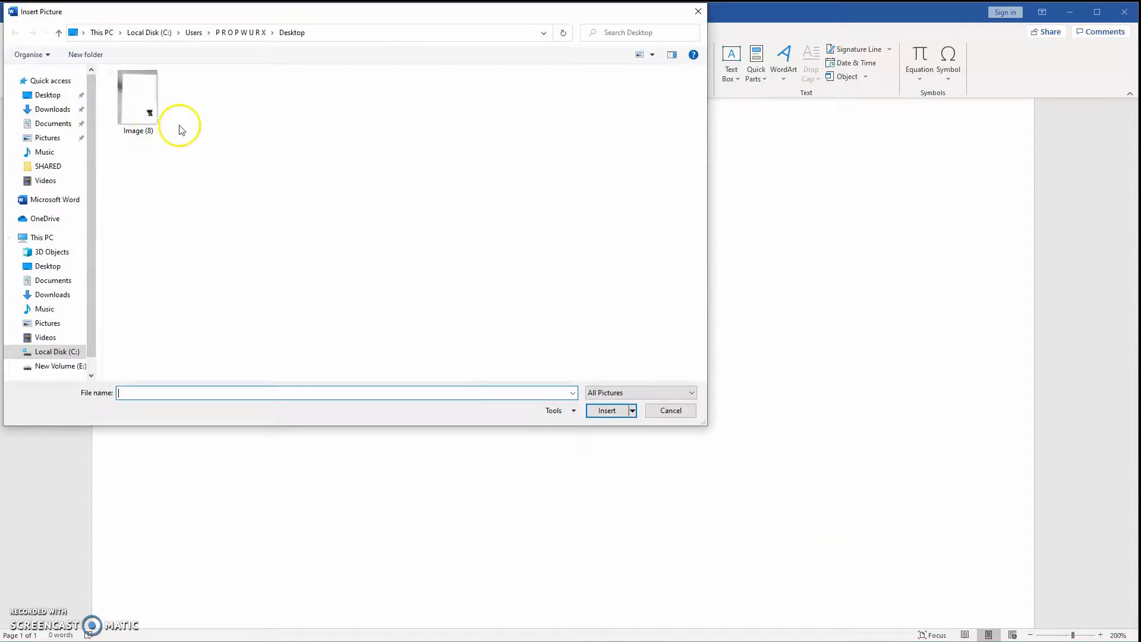
pyautogui.click(149, 95)
pyautogui.click(609, 411)
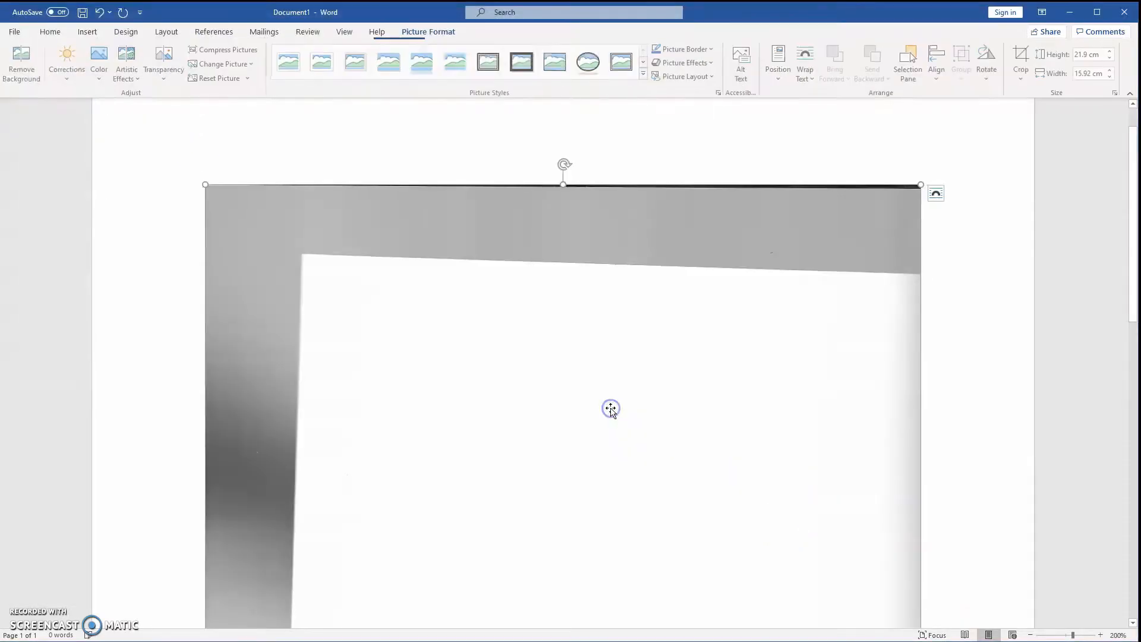
# - Set the scanned picture's text wrapping to In Front of Text
pyautogui.scroll(-3, 618, 386)
pyautogui.scroll(-5, 621, 376)
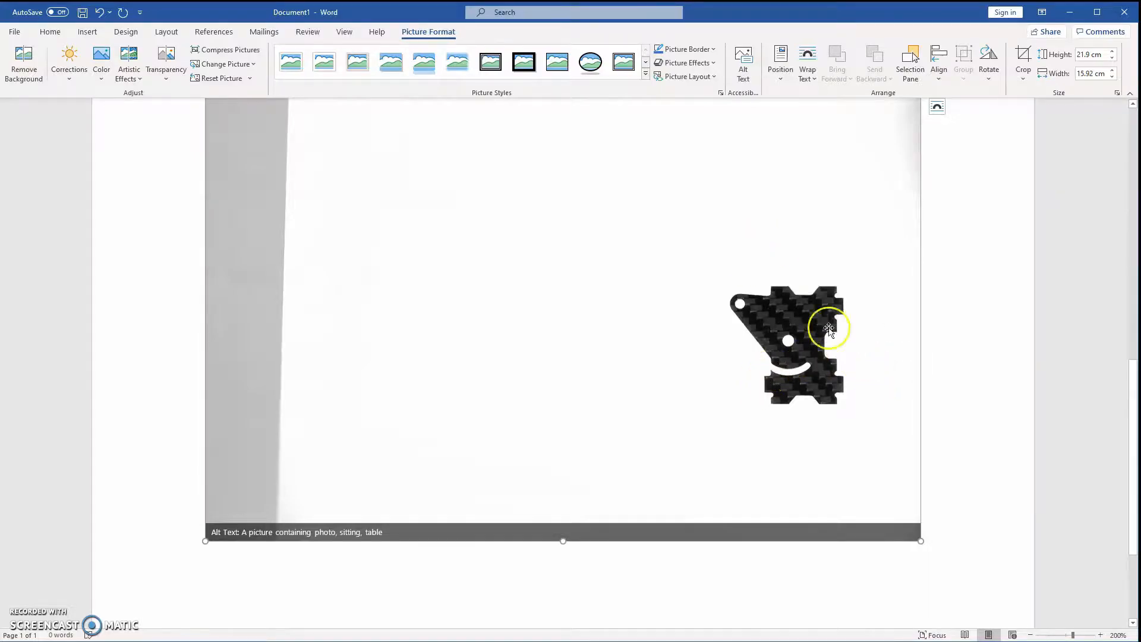
pyautogui.click(937, 107)
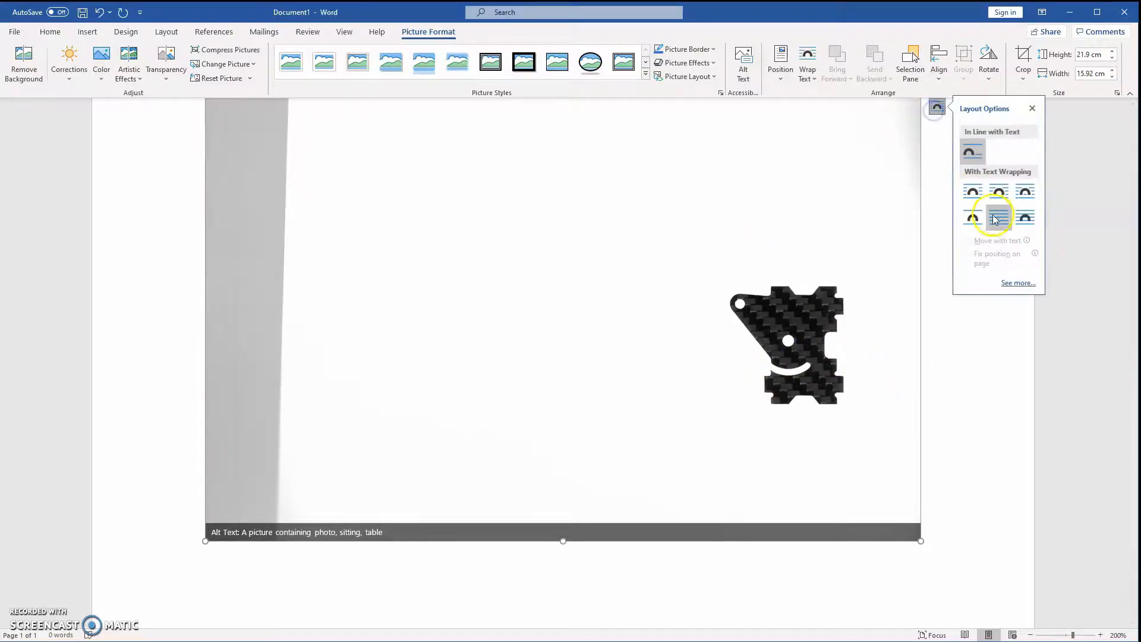
pyautogui.click(1025, 217)
pyautogui.click(989, 354)
# - Crop the picture's bottom, left and right edges in close around the black carbon-fibre part
pyautogui.scroll(4, 815, 420)
pyautogui.scroll(-4, 762, 368)
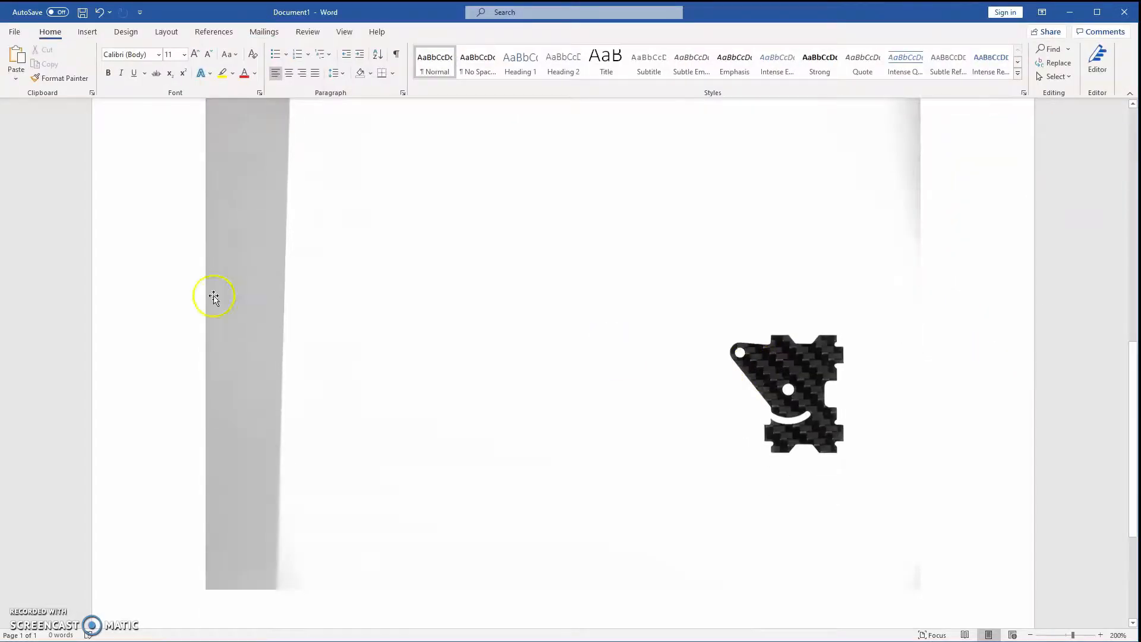
pyautogui.rightClick(662, 297)
pyautogui.click(697, 263)
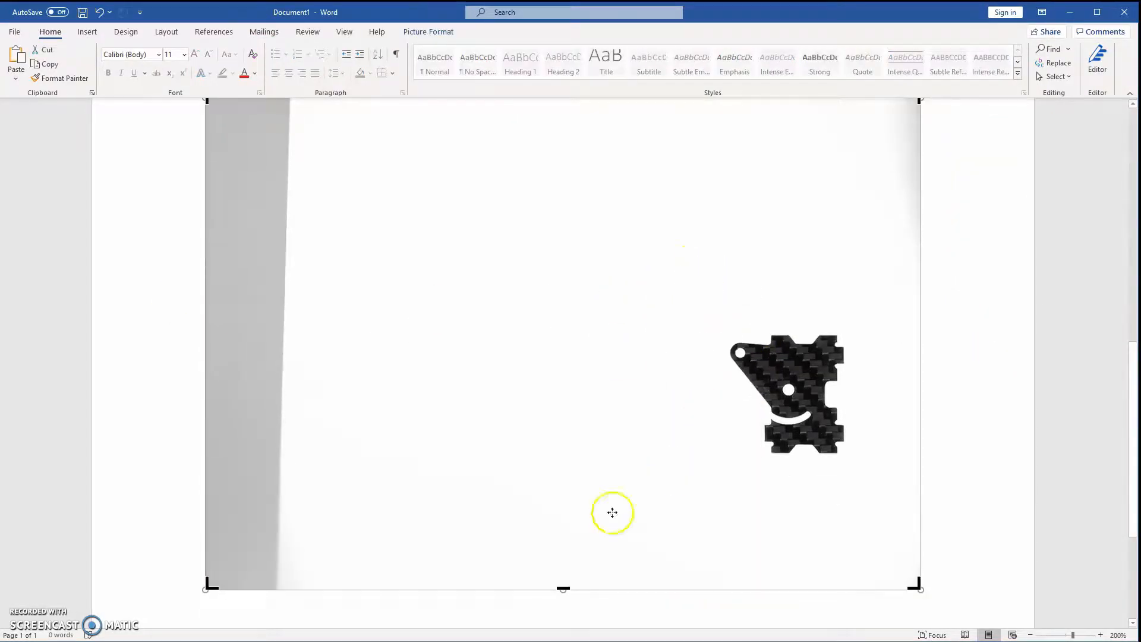
pyautogui.moveTo(563, 589); pyautogui.dragTo(563, 465)
pyautogui.moveTo(208, 461); pyautogui.dragTo(721, 466)
pyautogui.moveTo(917, 462); pyautogui.dragTo(862, 464)
# - Crop the picture's top edge down to just above the carbon-fibre part and apply the crop
pyautogui.scroll(8, 784, 357)
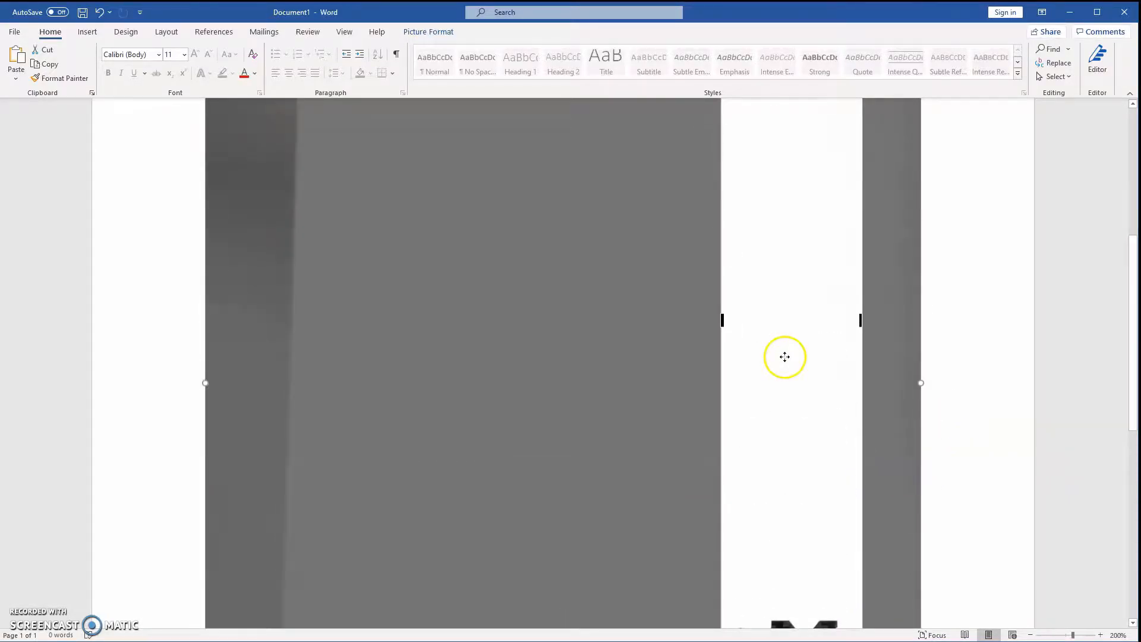
pyautogui.moveTo(789, 176); pyautogui.dragTo(791, 585)
pyautogui.scroll(-5, 784, 428)
pyautogui.moveTo(794, 302); pyautogui.dragTo(823, 591)
pyautogui.scroll(-3, 818, 571)
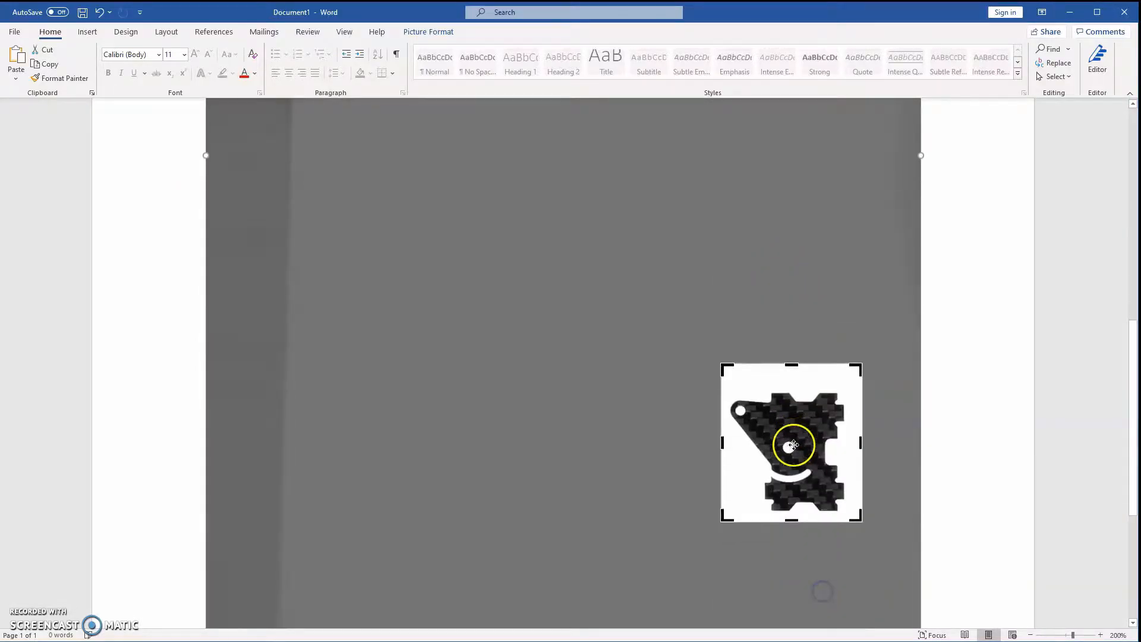
pyautogui.moveTo(792, 364); pyautogui.dragTo(794, 382)
pyautogui.click(975, 400)
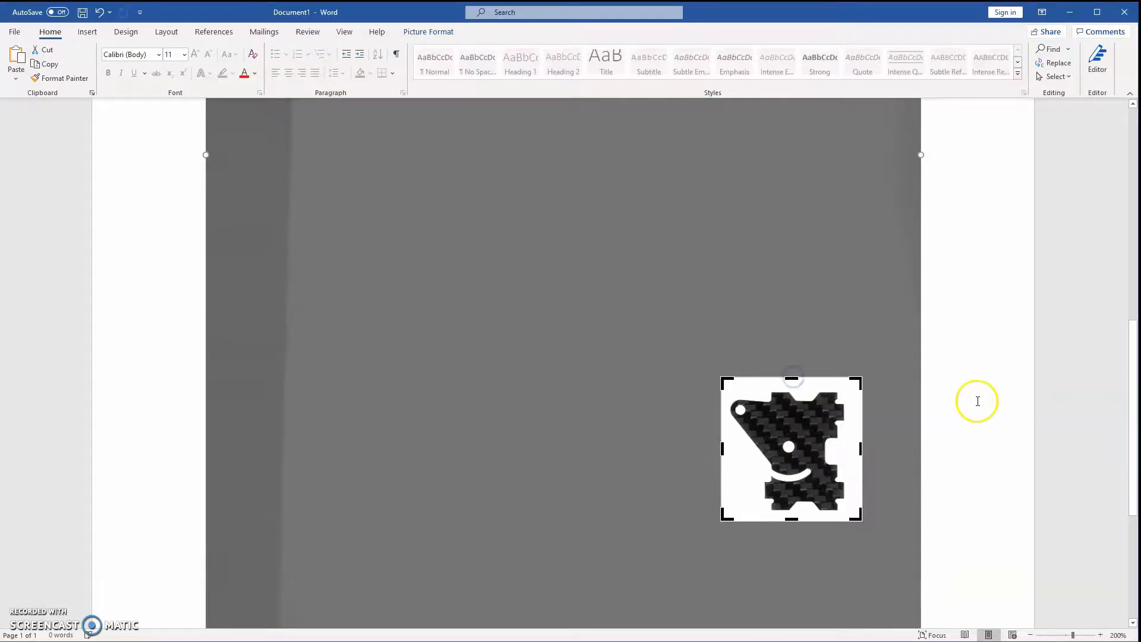
# - Enlarge the cropped picture to about 13.74 cm high by 13.47 cm wide and position it mid-page
pyautogui.scroll(-3, 744, 387)
pyautogui.moveTo(795, 319); pyautogui.dragTo(436, 171)
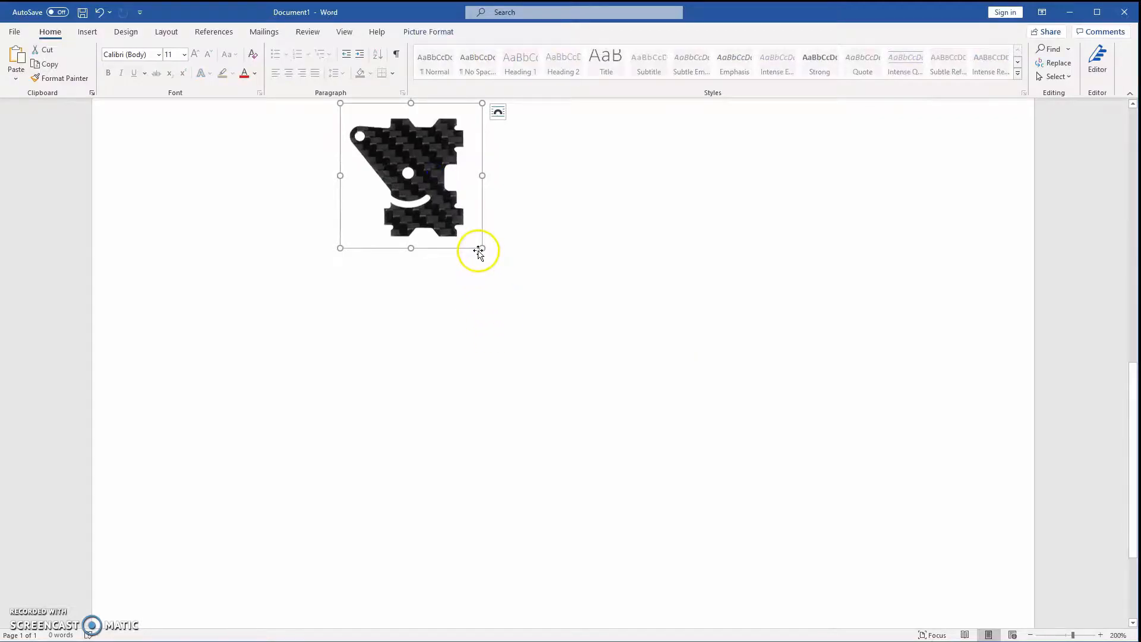
pyautogui.moveTo(482, 248); pyautogui.dragTo(791, 623)
pyautogui.moveTo(748, 206); pyautogui.dragTo(651, 245)
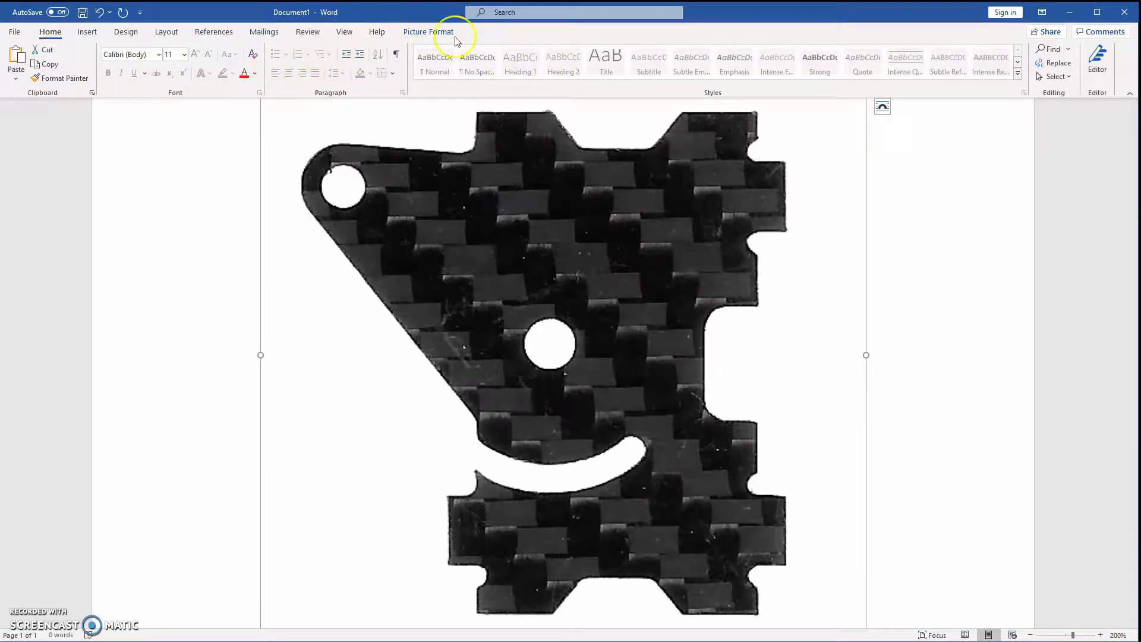
# - Recolor the picture with the darkest black-and-white preset so the part becomes a solid black silhouette
pyautogui.click(418, 32)
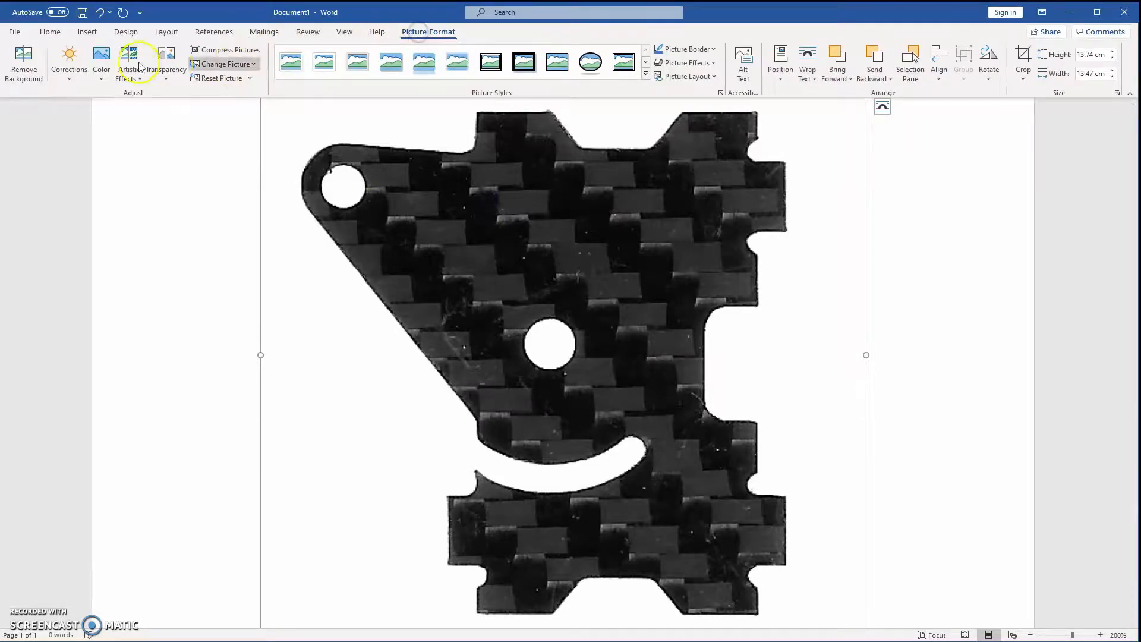
pyautogui.click(103, 70)
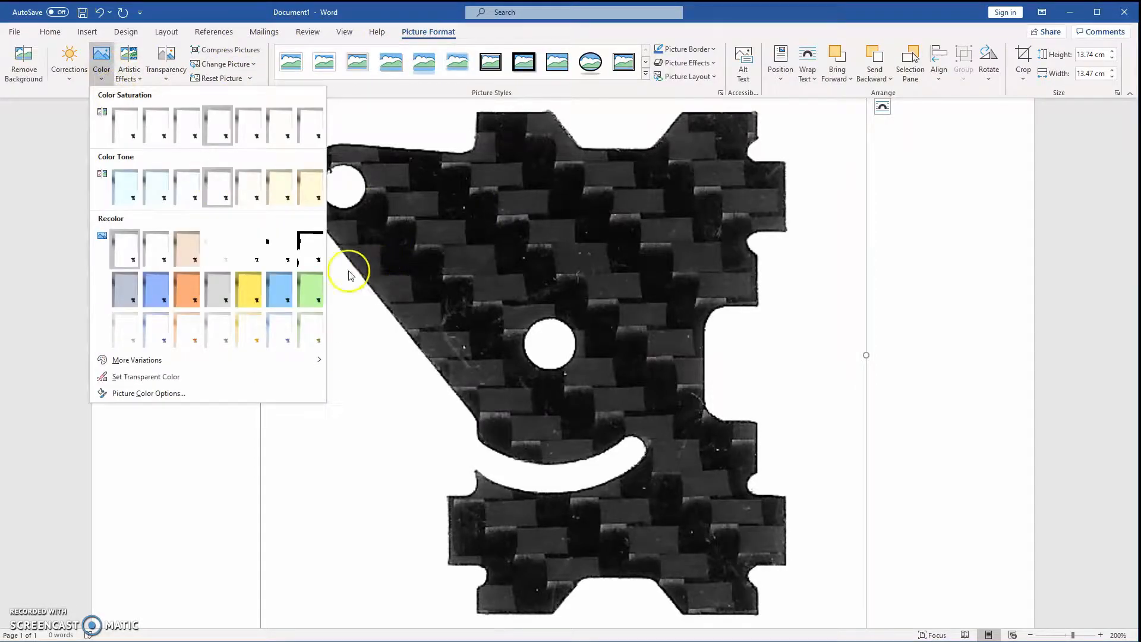
pyautogui.click(319, 263)
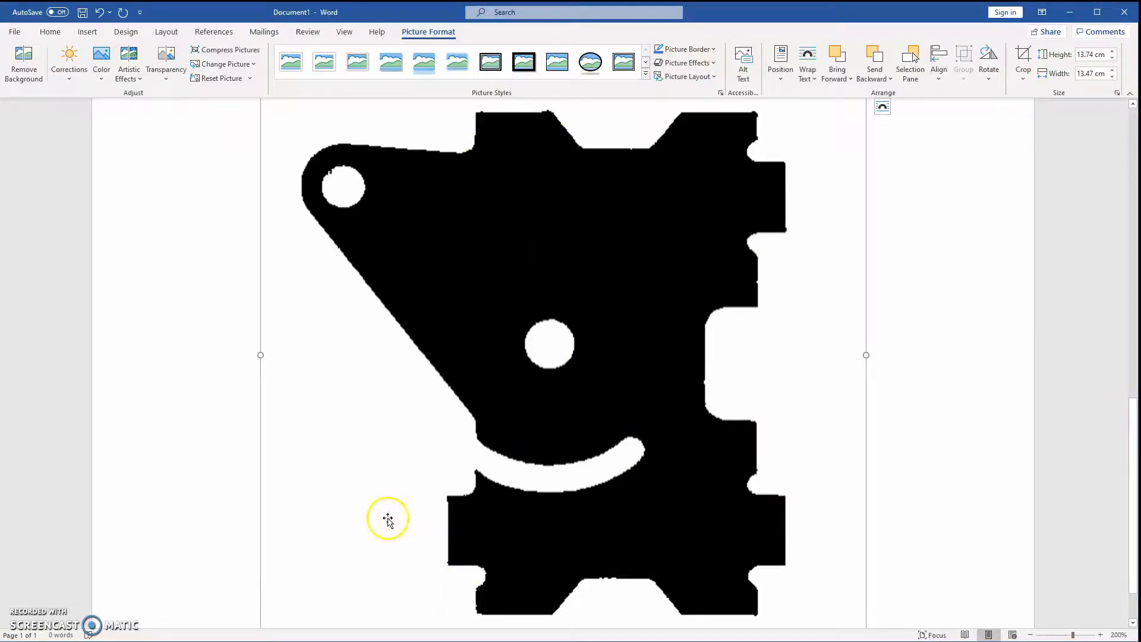
# - Open Snipping Tool and capture a rectangular snip around the whole black silhouette
pyautogui.click(88, 639)
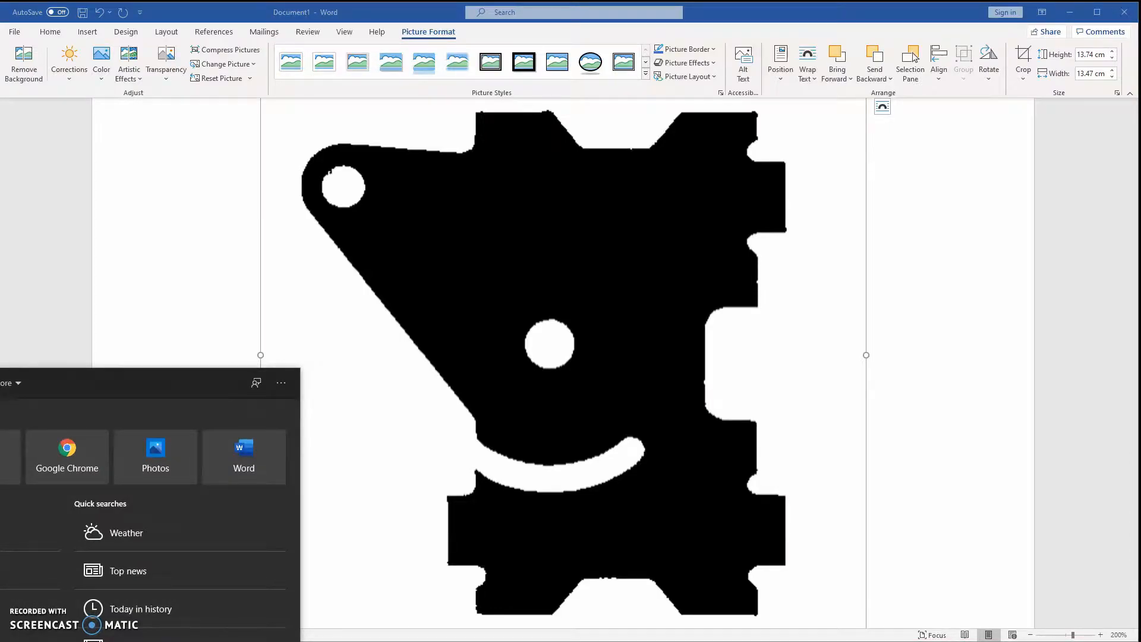
pyautogui.write('sn')
pyautogui.click(190, 472)
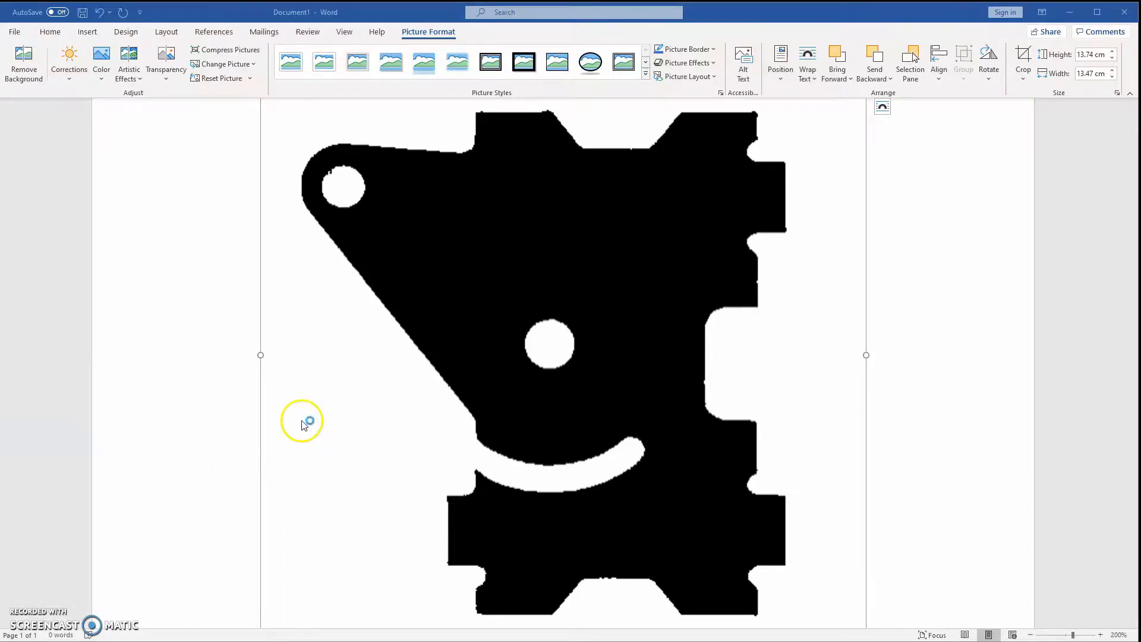
pyautogui.click(859, 131)
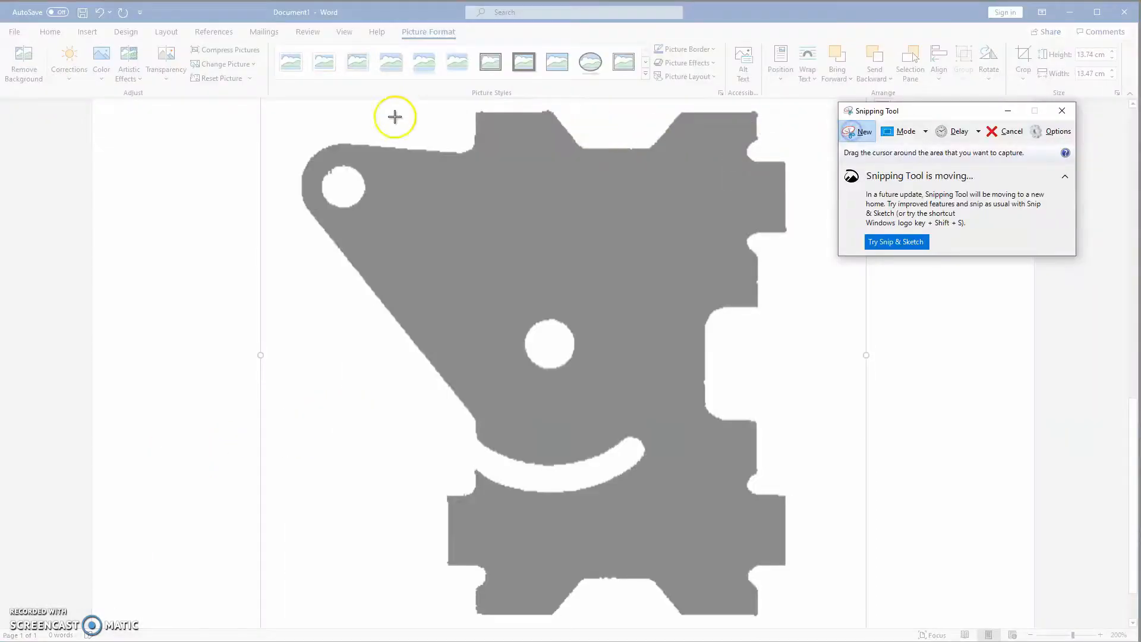
pyautogui.moveTo(936, 109); pyautogui.dragTo(995, 40)
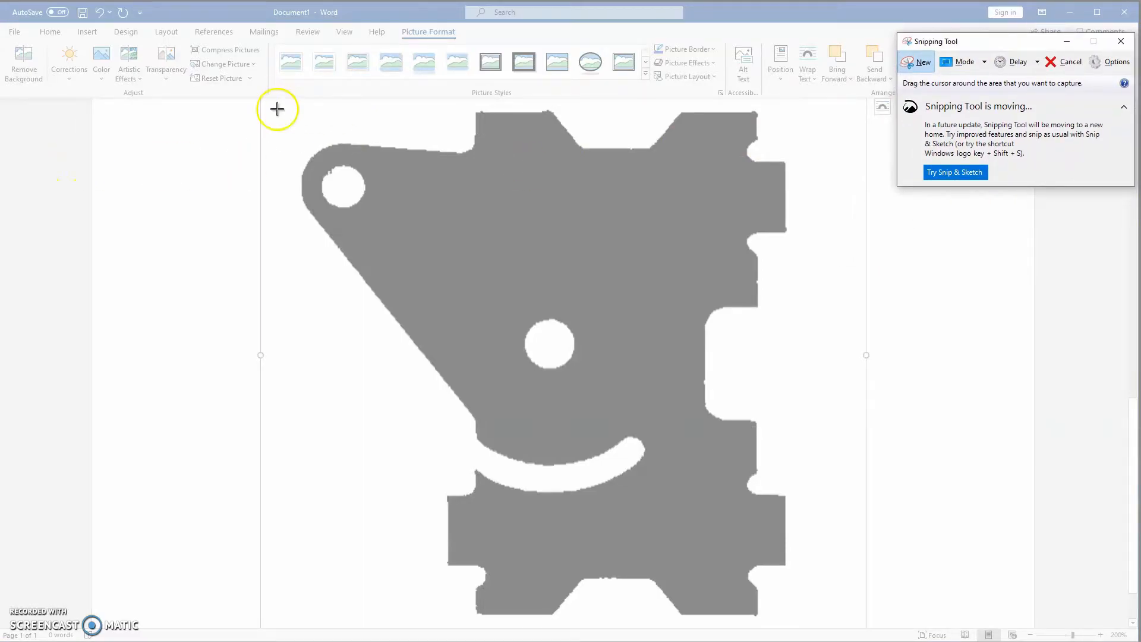
pyautogui.moveTo(264, 100); pyautogui.dragTo(823, 625)
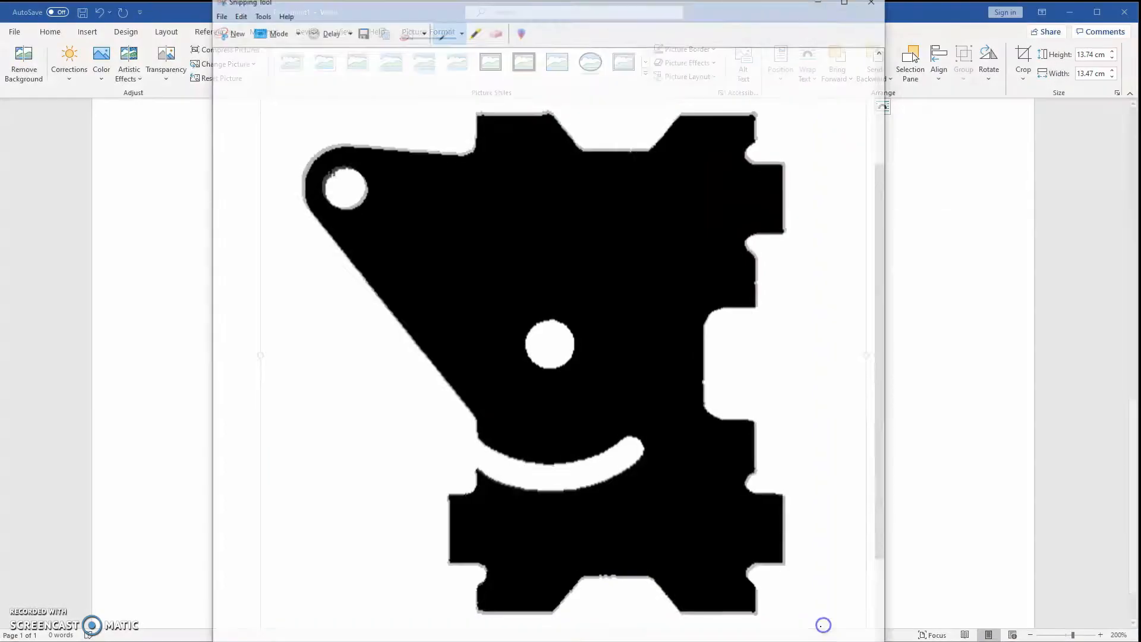
# - Save the snip to the Desktop as a JPEG named Capture, then close Snipping Tool and the Word document
pyautogui.click(360, 32)
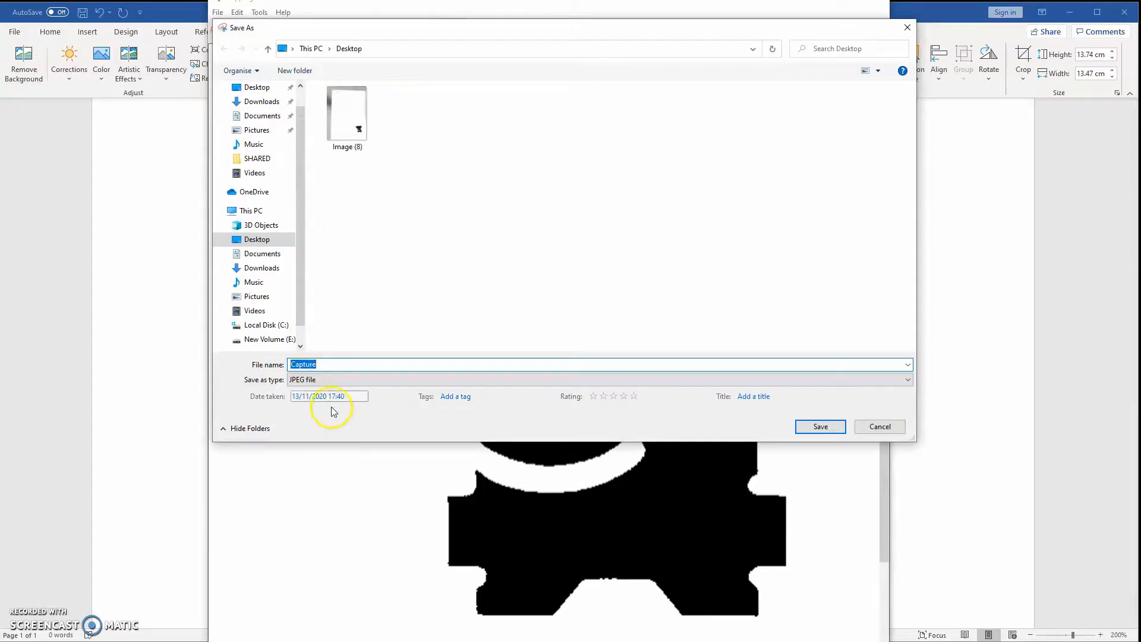
pyautogui.click(824, 428)
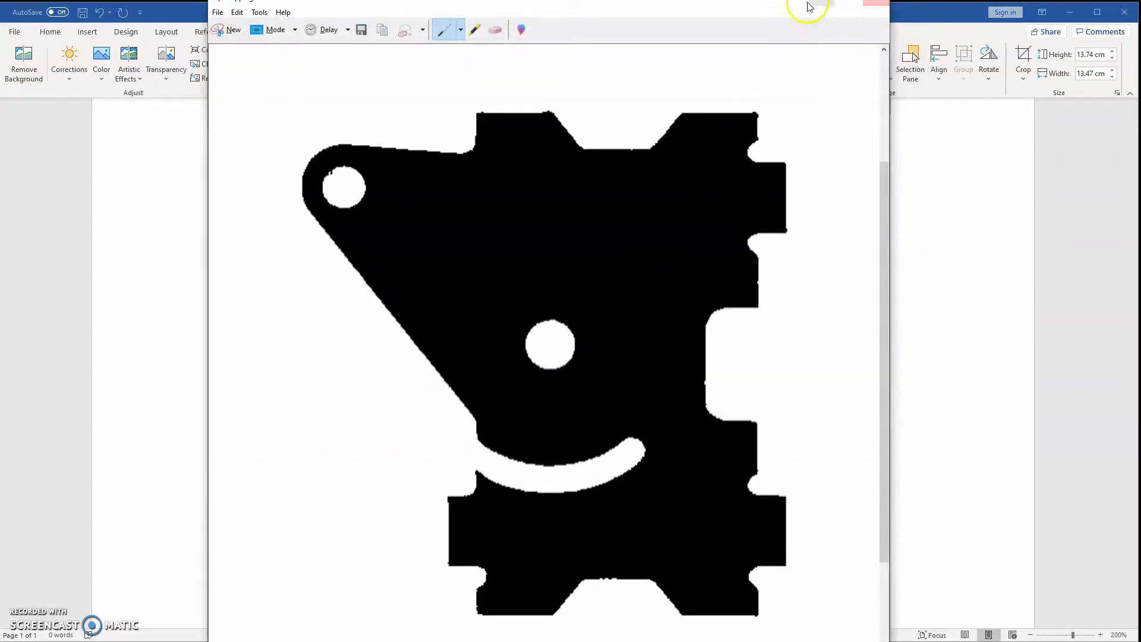
pyautogui.click(806, 54)
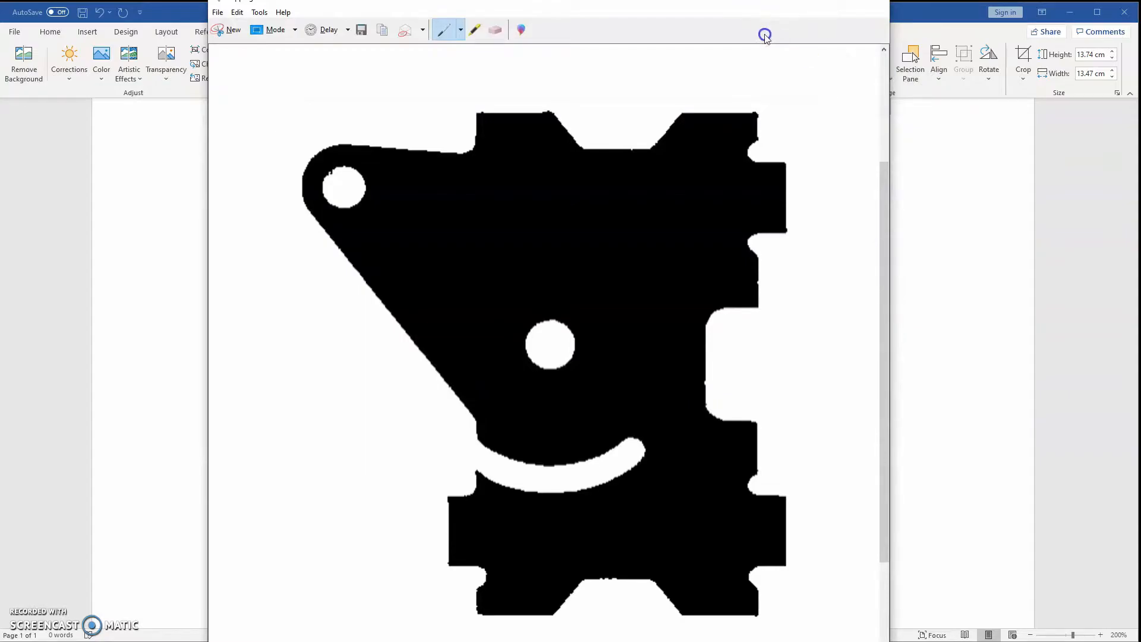
pyautogui.click(878, 3)
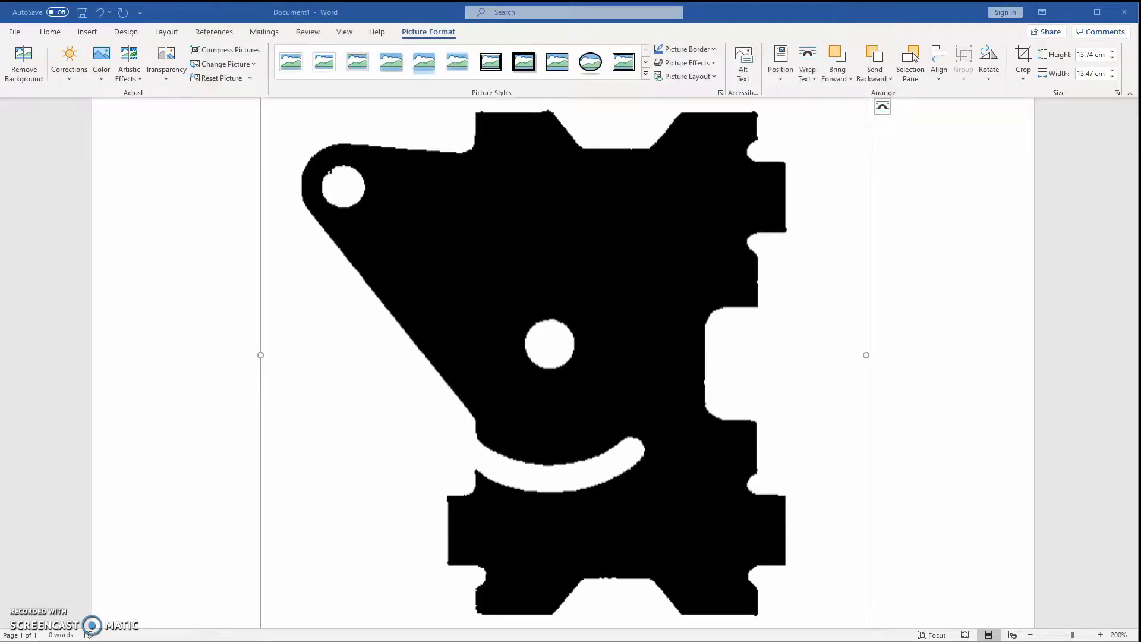
pyautogui.click(1135, 13)
pyautogui.click(567, 361)
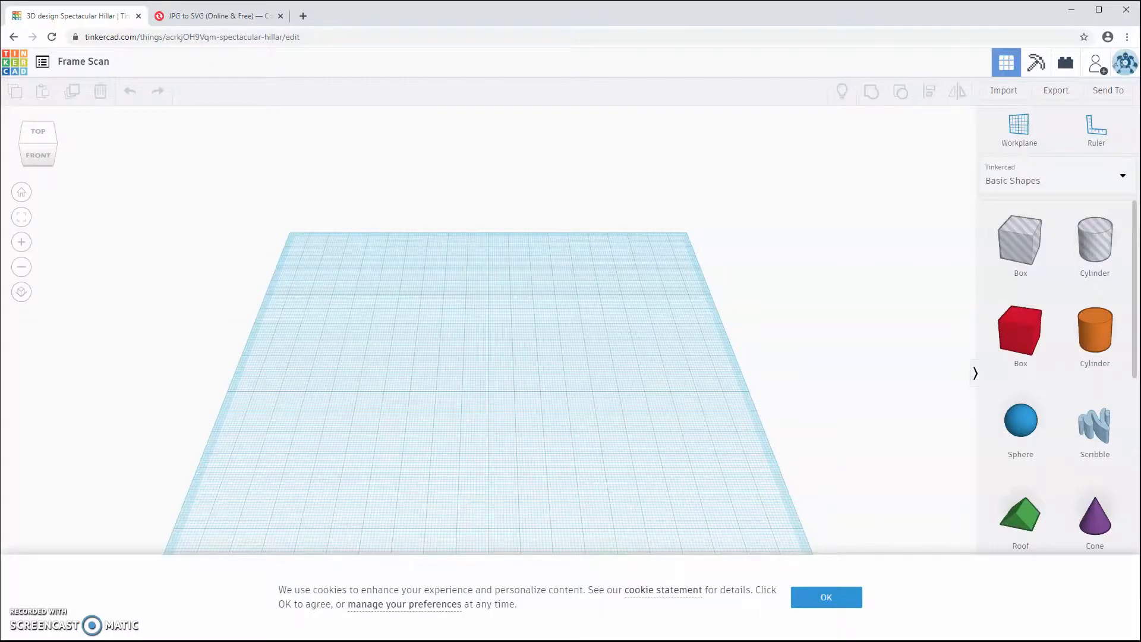
# - Switch to the Convertio JPG to SVG page, convert Capture.JPG from the Desktop to SVG, and download the result
pyautogui.click(258, 20)
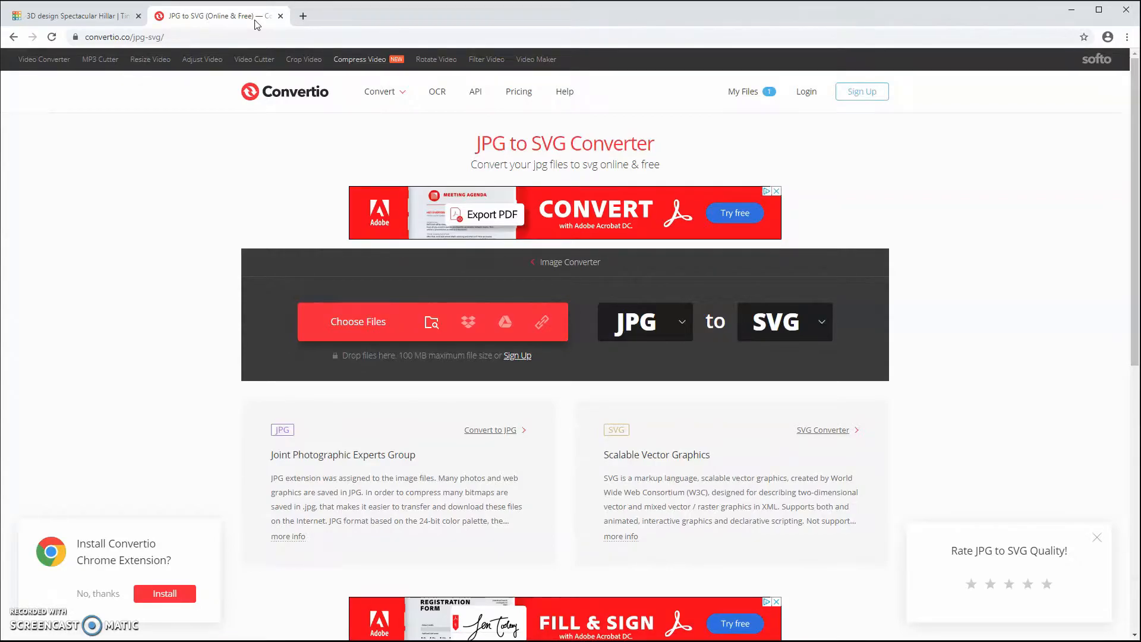
pyautogui.click(366, 329)
pyautogui.click(49, 93)
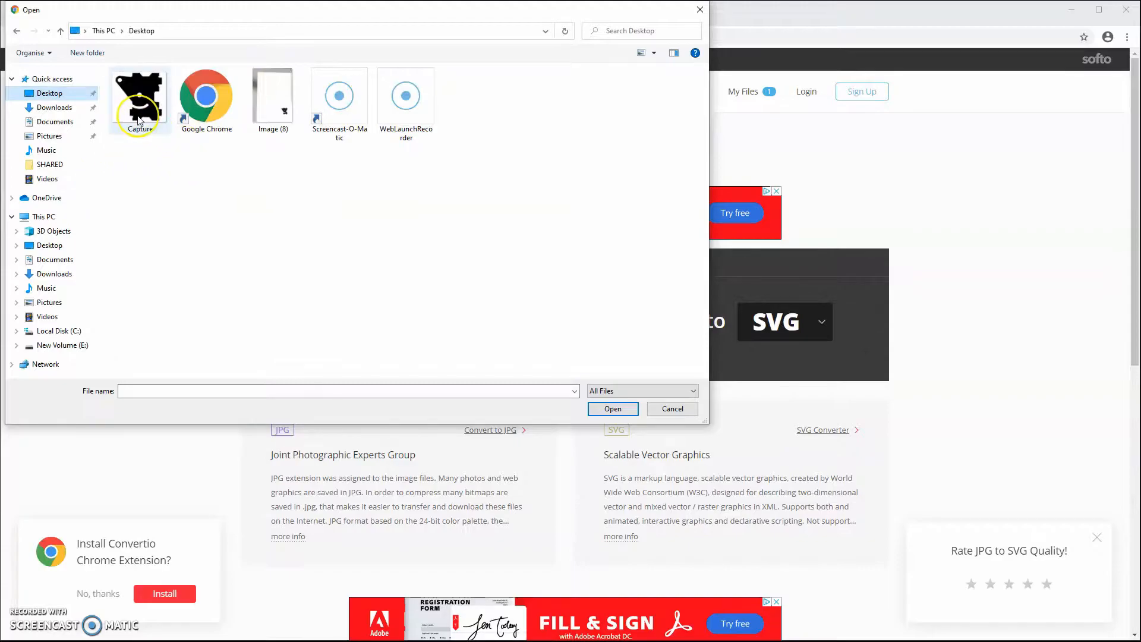
pyautogui.click(139, 119)
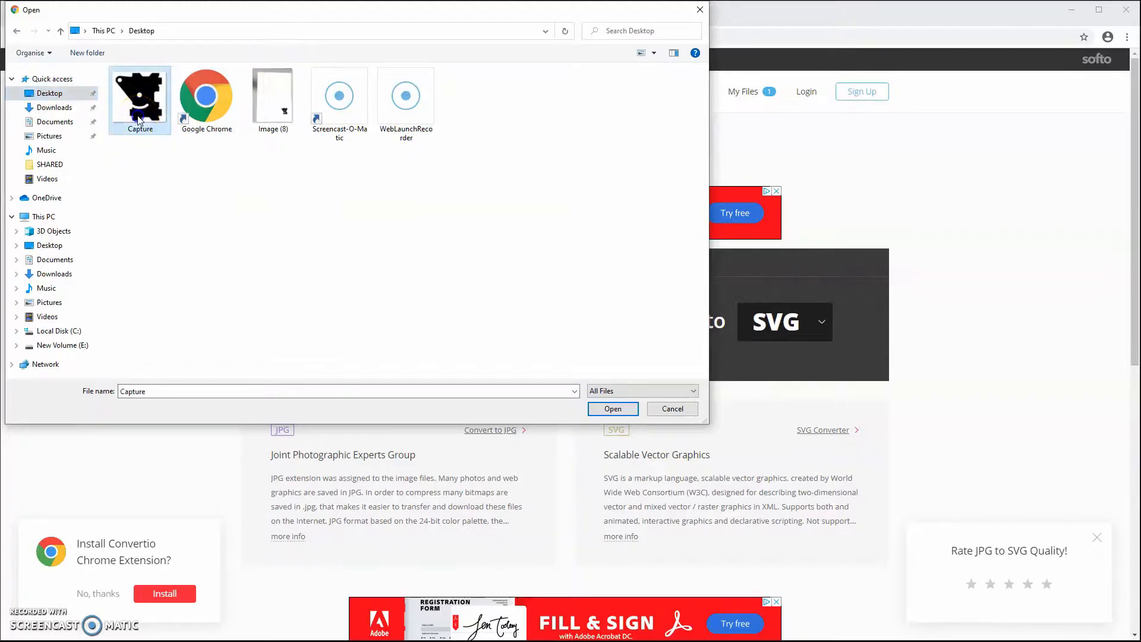
pyautogui.click(637, 414)
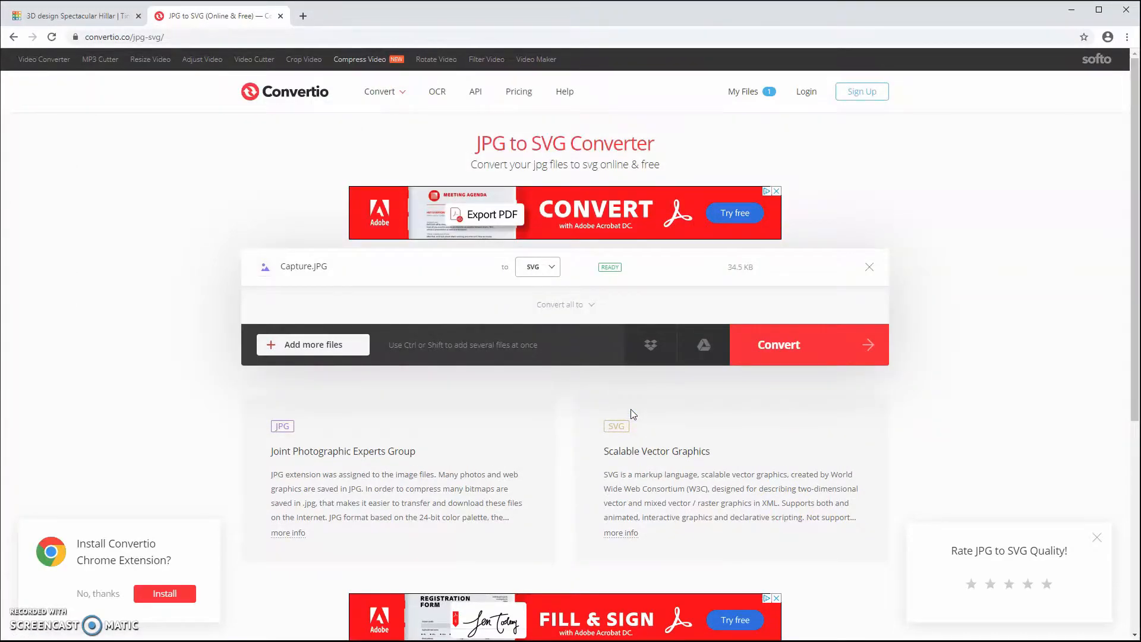
pyautogui.click(792, 349)
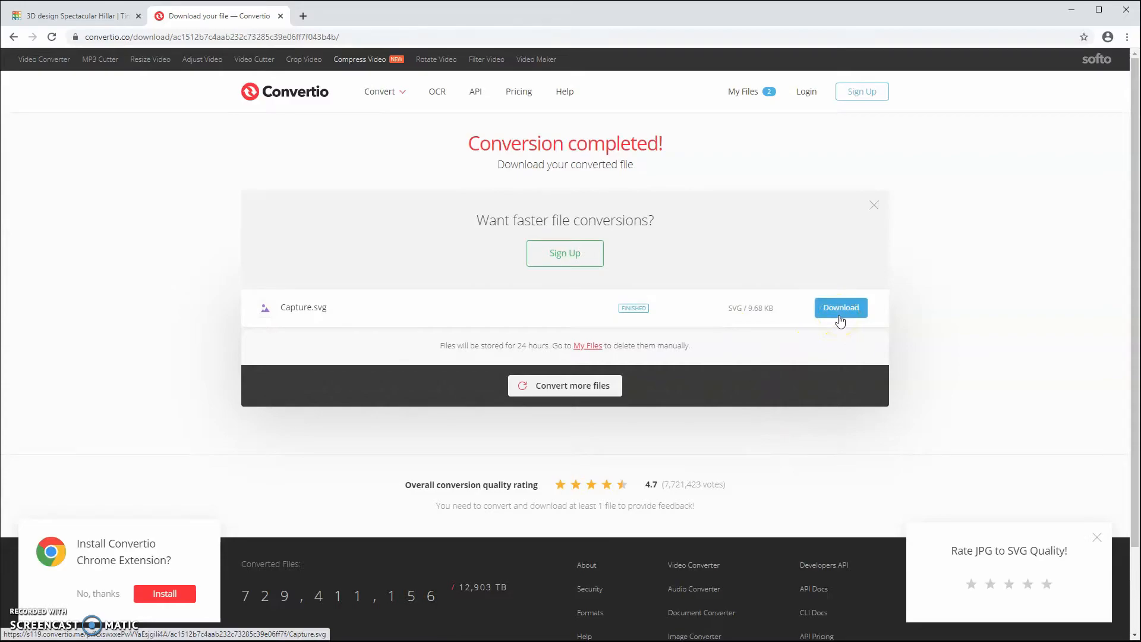
pyautogui.click(840, 309)
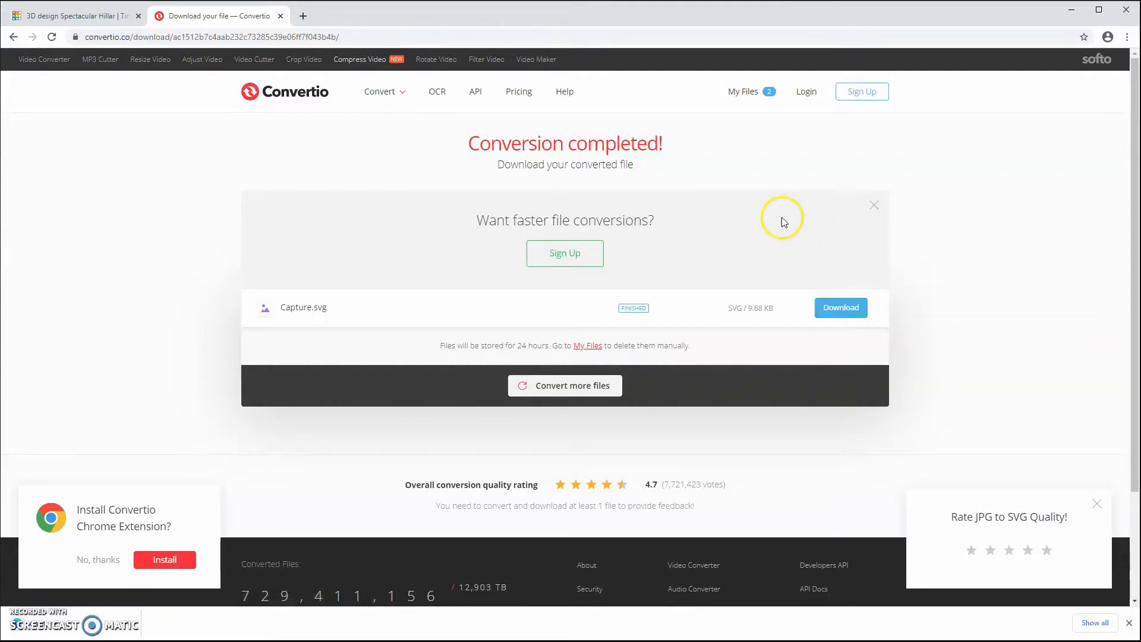
# - Switch to the Tinkercad design, accept the cookie notice, and import Capture.svg from Downloads centred on Art
pyautogui.click(74, 18)
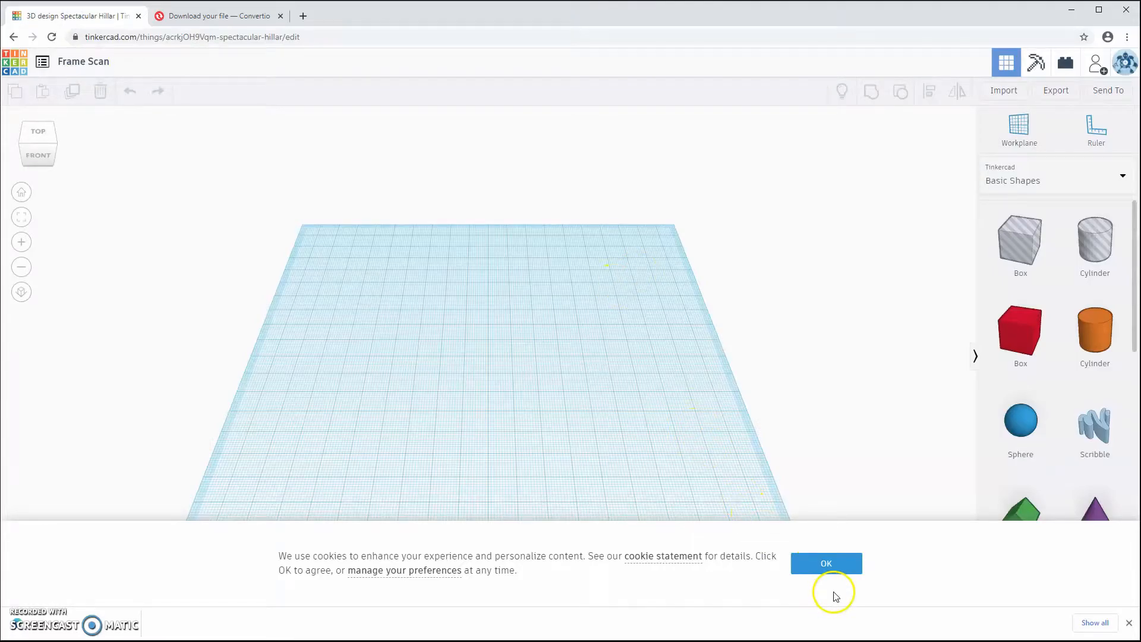
pyautogui.click(831, 571)
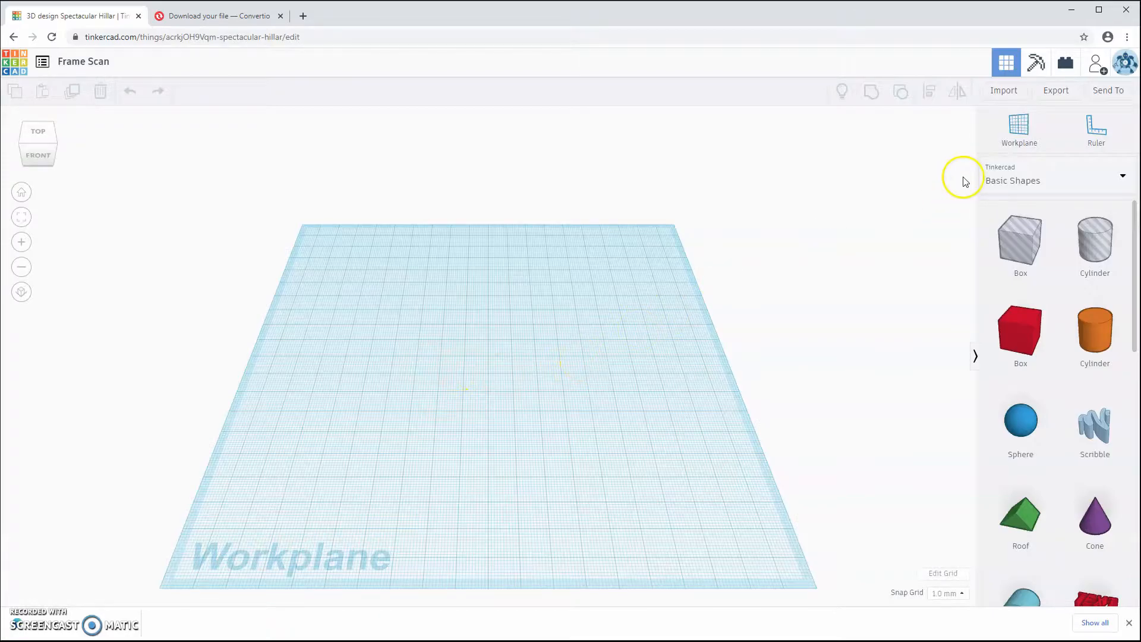
pyautogui.click(1015, 94)
pyautogui.click(570, 328)
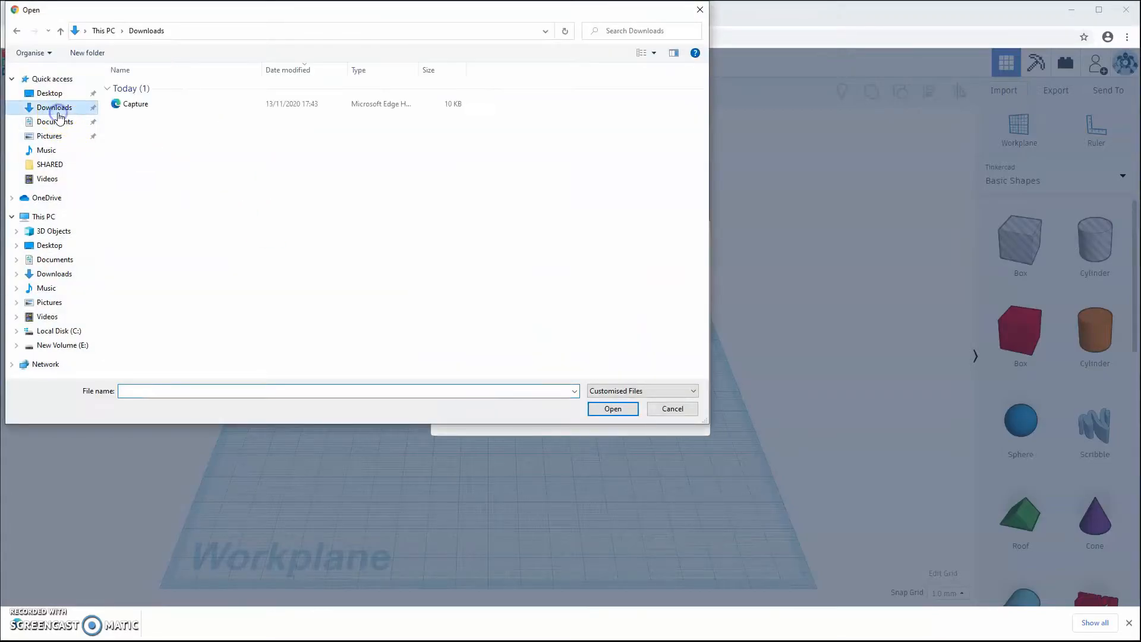
pyautogui.click(140, 105)
pyautogui.click(613, 409)
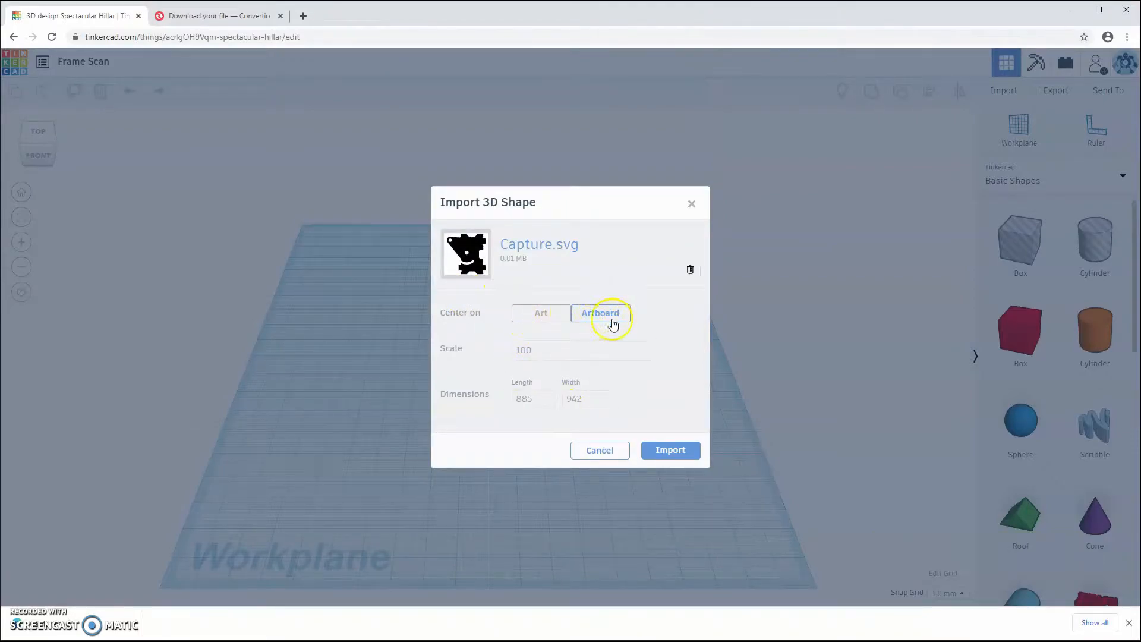
pyautogui.click(554, 311)
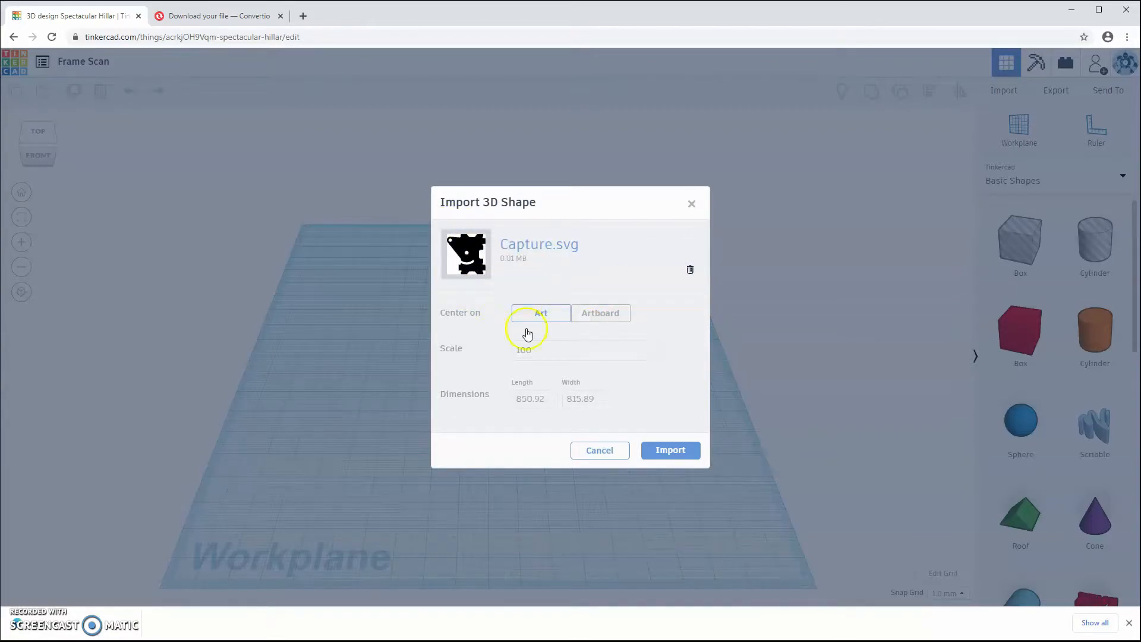
pyautogui.click(677, 452)
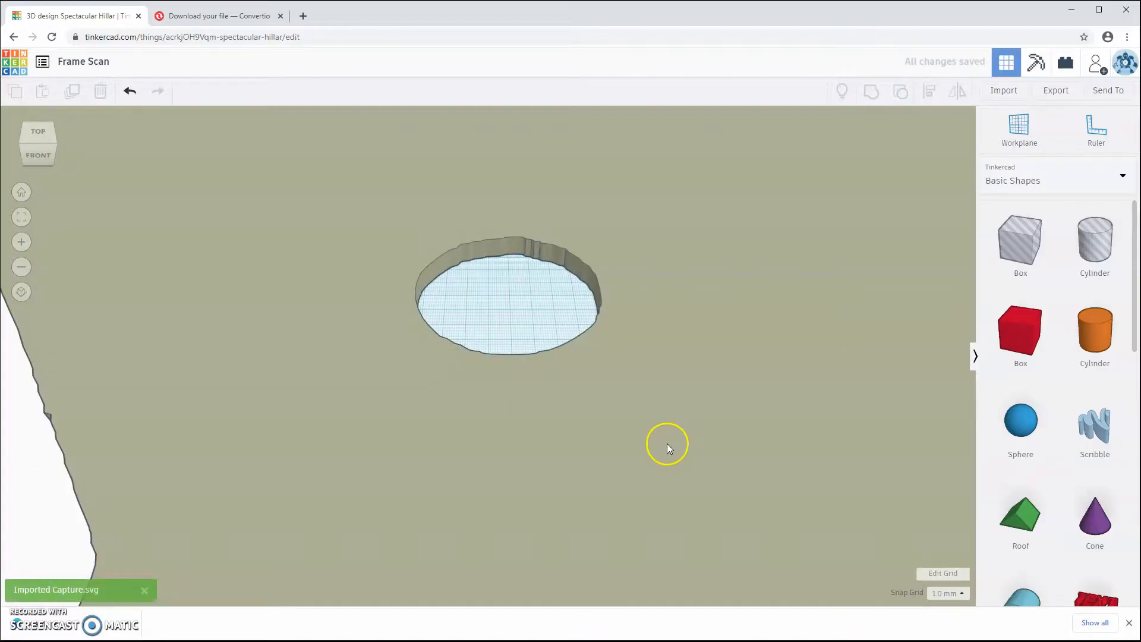
# - Move the imported shape about 445 mm back and 77 mm to the right, and place a ruler near the workplane's front
pyautogui.scroll(-8, 657, 434)
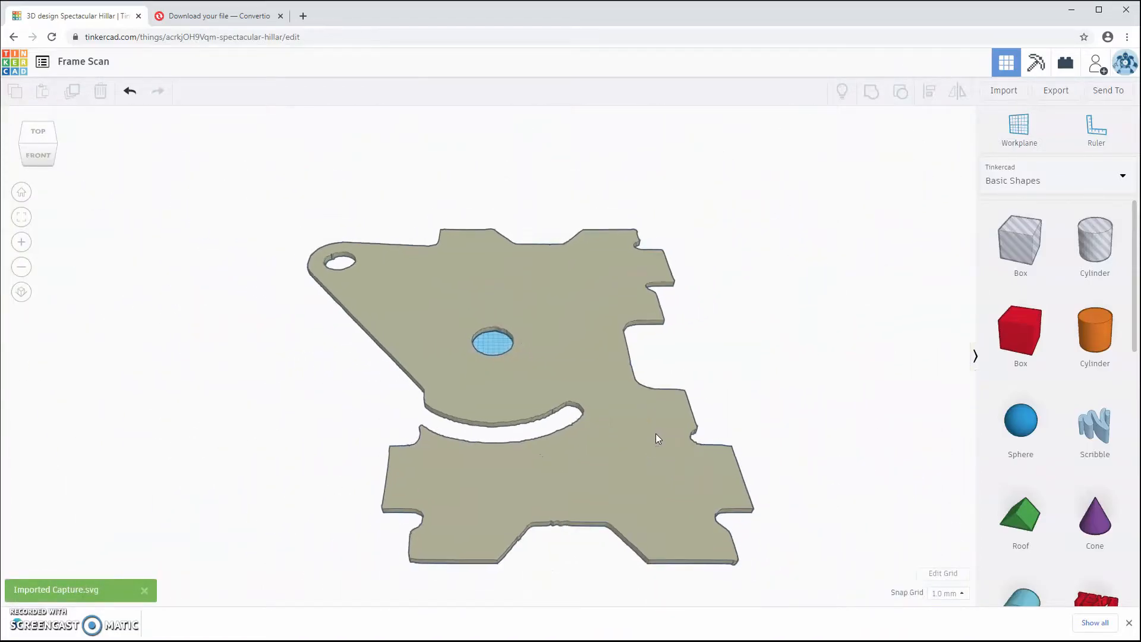
pyautogui.click(651, 441)
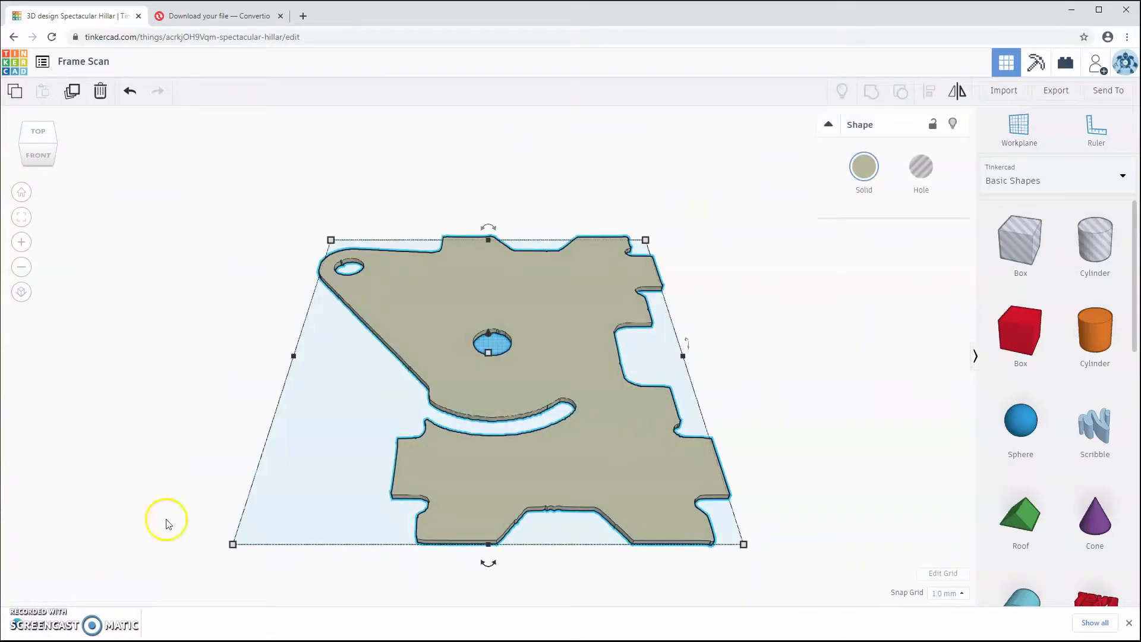
pyautogui.moveTo(619, 454); pyautogui.dragTo(625, 293, button='right')
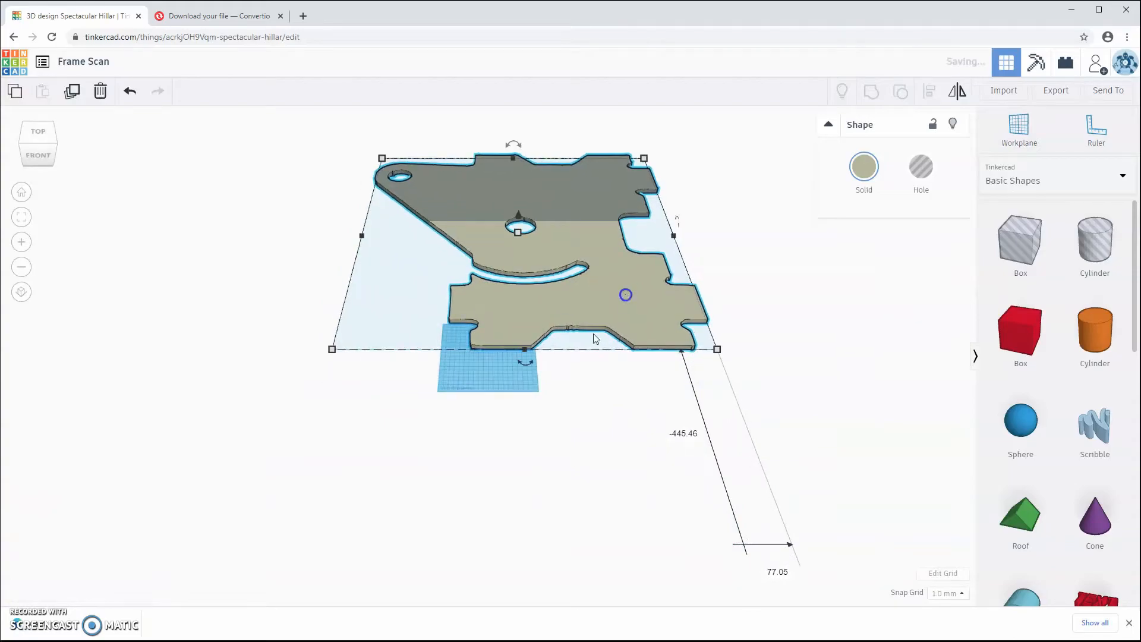
pyautogui.click(1097, 128)
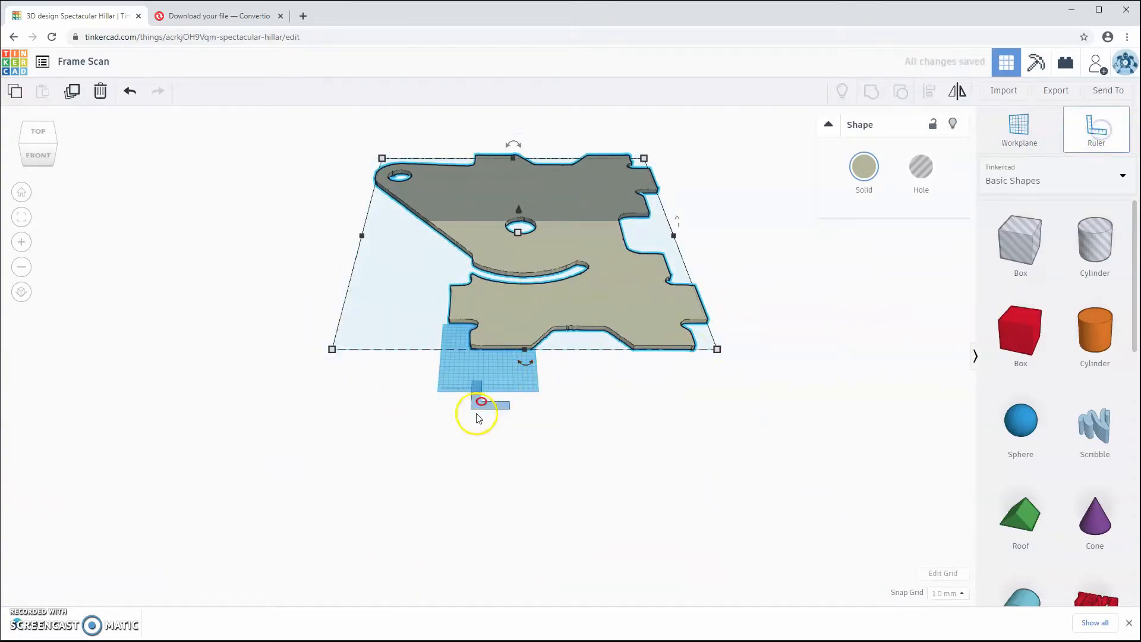
pyautogui.click(479, 372)
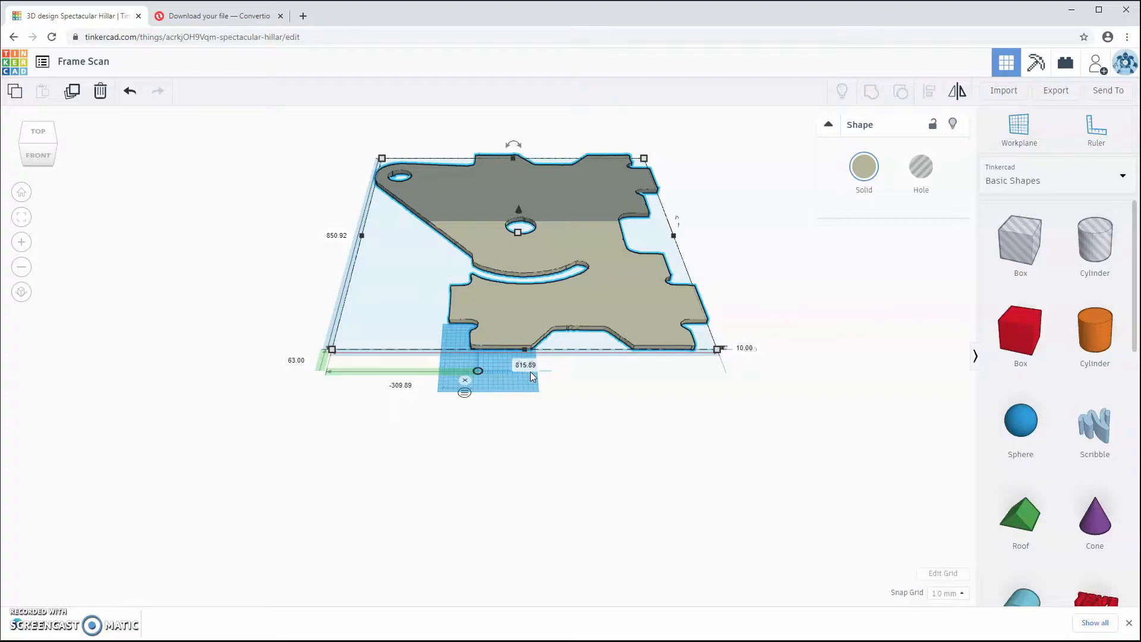
# - Set the imported shape's length to 35.5 mm and its width to 34.37 mm
pyautogui.click(342, 235)
pyautogui.click(333, 238)
pyautogui.click(337, 237)
pyautogui.press('Return')
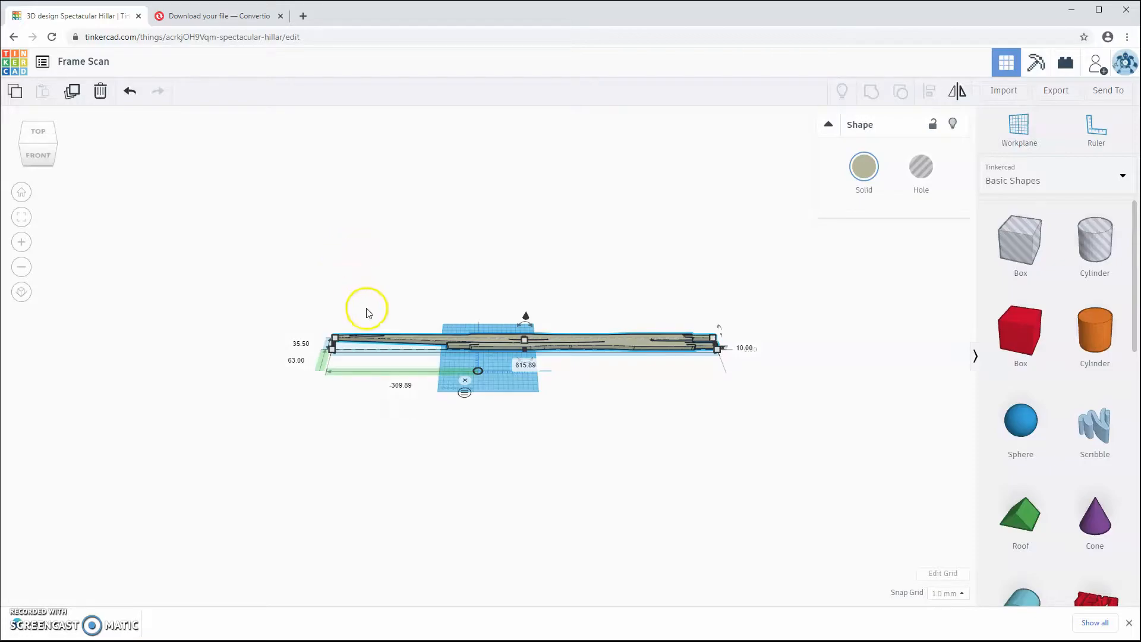
pyautogui.click(519, 366)
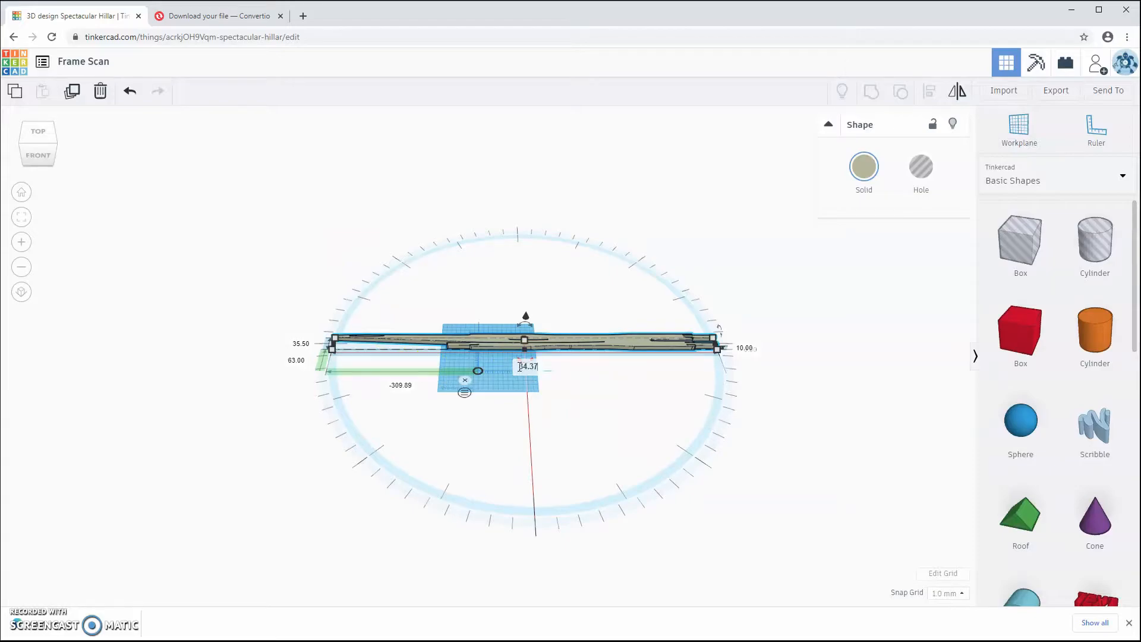
pyautogui.write('34.37')
pyautogui.press('Return')
# - Move the scaled-down part onto the workplane beside the ruler and set its height to 1.62 mm
pyautogui.scroll(3, 545, 515)
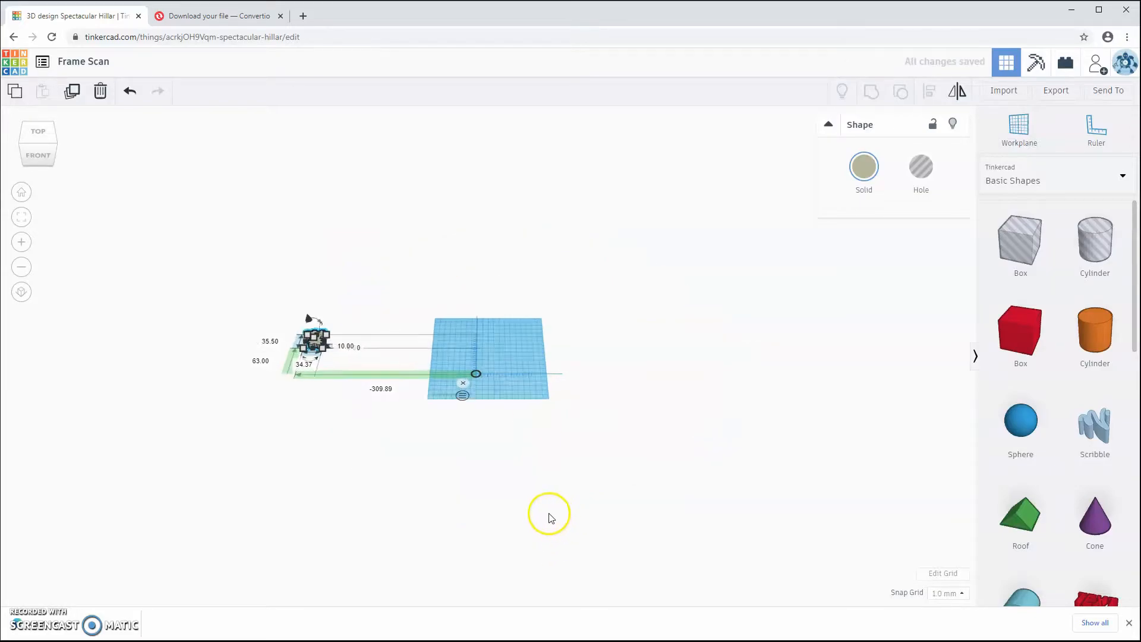
pyautogui.moveTo(67, 326); pyautogui.dragTo(510, 368)
pyautogui.scroll(5, 515, 388)
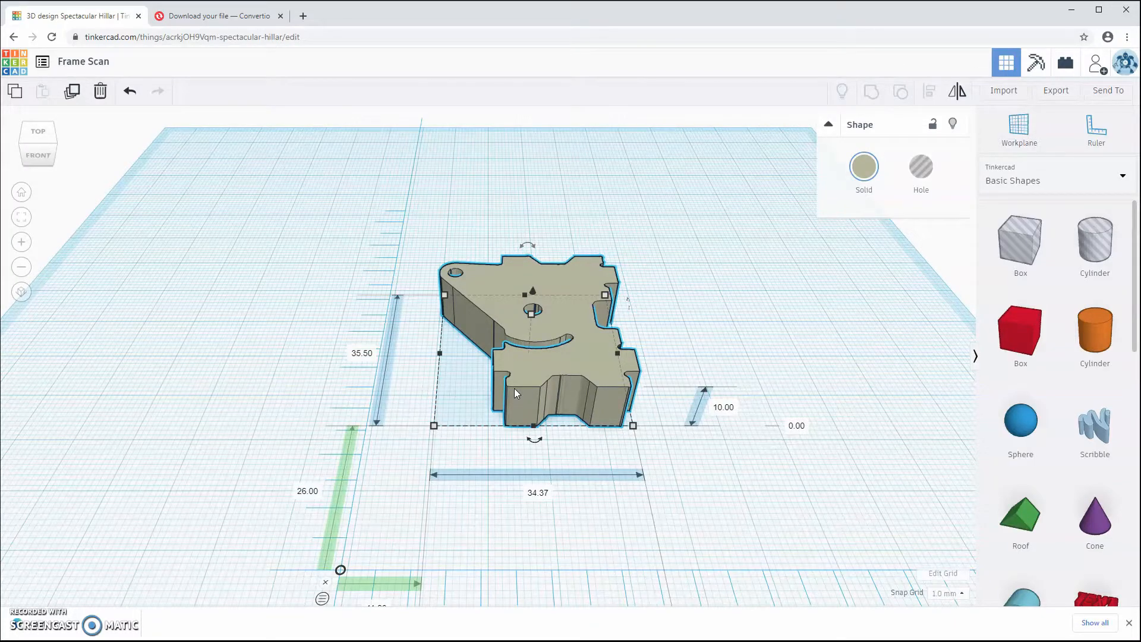
pyautogui.click(722, 407)
pyautogui.write('1.62')
pyautogui.press('Return')
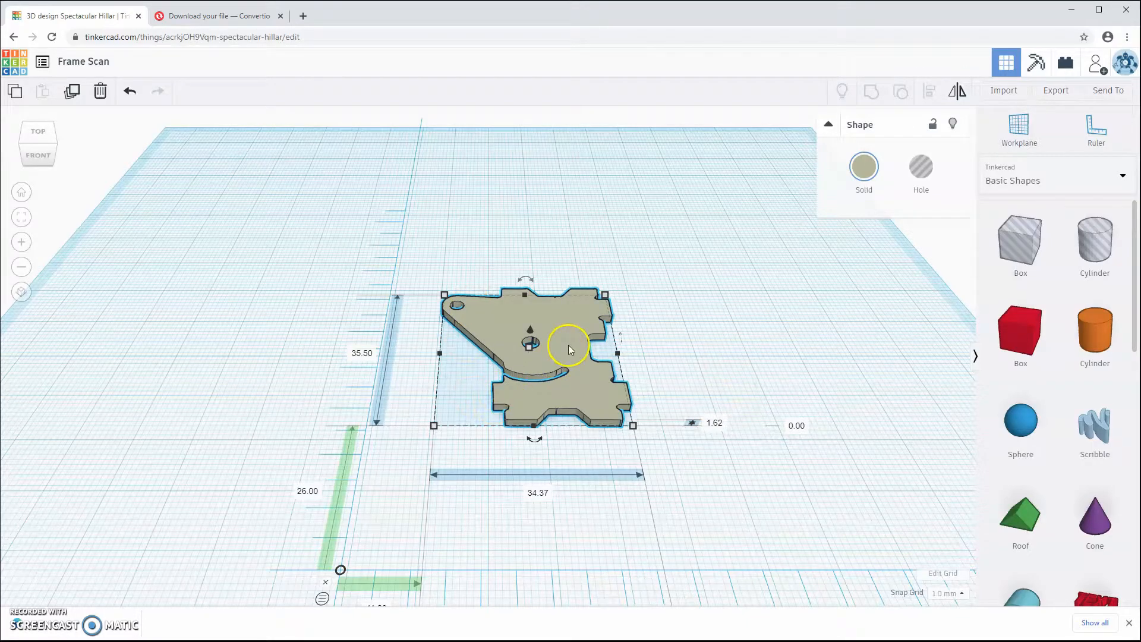
# - Shift the part back to about 29.5 mm from the ruler, and try the Hole setting before restoring Solid
pyautogui.moveTo(566, 339); pyautogui.dragTo(541, 331)
pyautogui.click(931, 173)
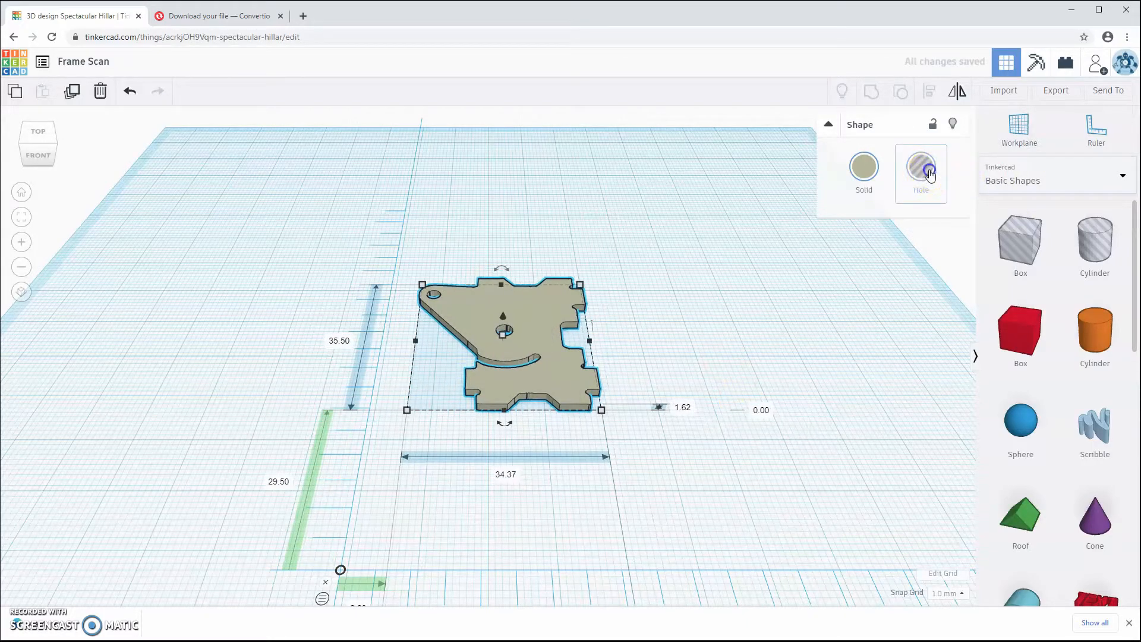
pyautogui.click(865, 171)
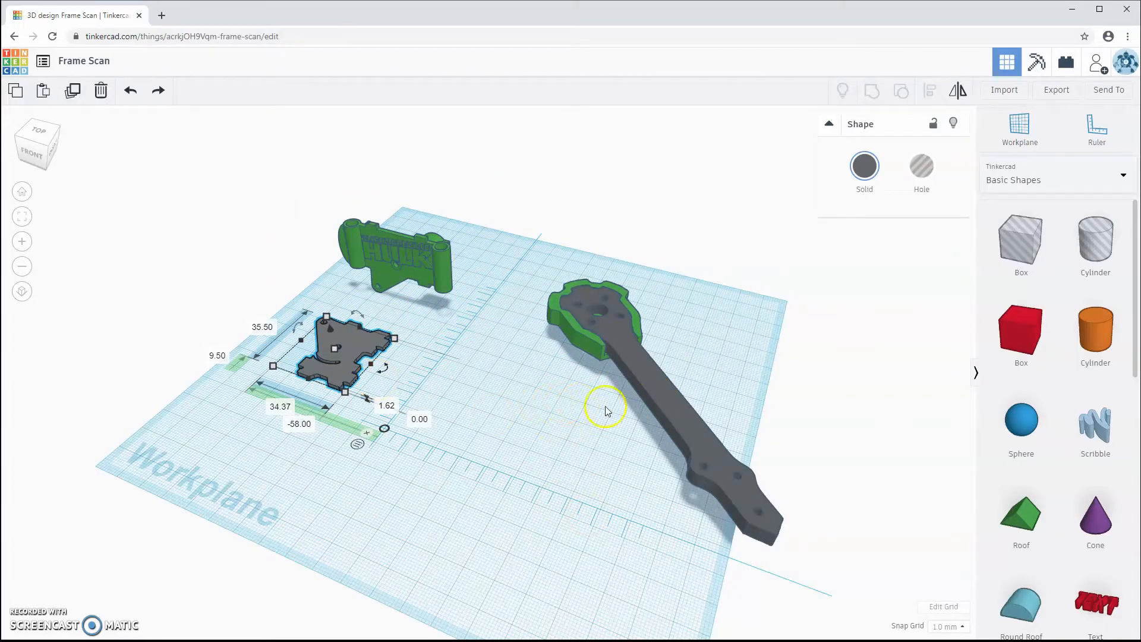
# - Move the long grey arm clear of the green motor guard and select the small flat frame part
pyautogui.click(679, 422)
pyautogui.moveTo(668, 408); pyautogui.dragTo(566, 459)
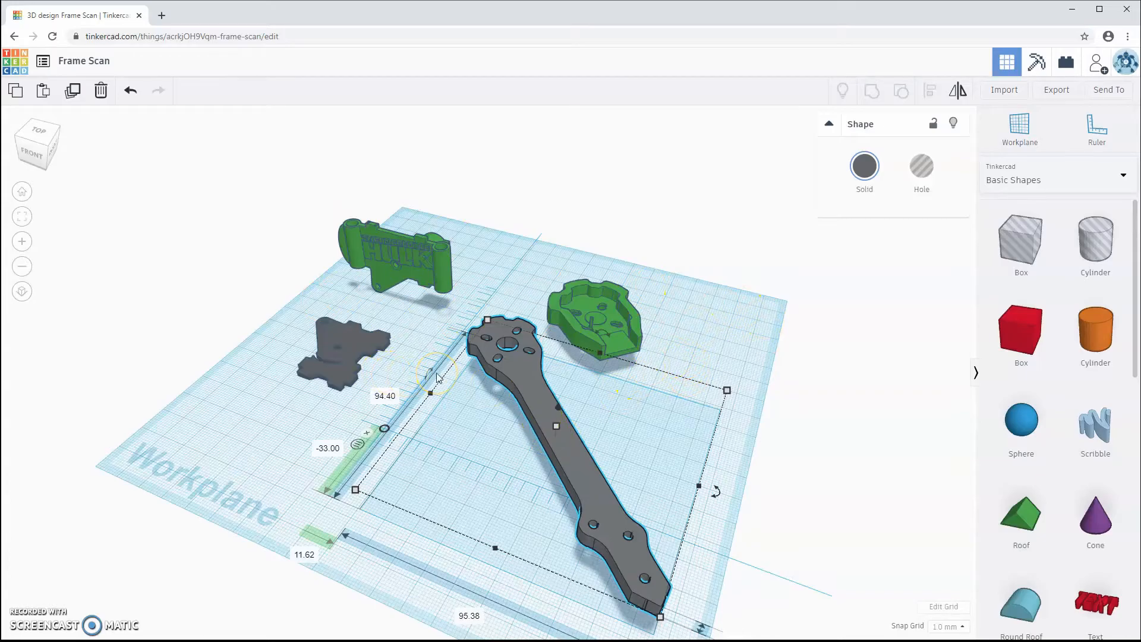
pyautogui.click(369, 348)
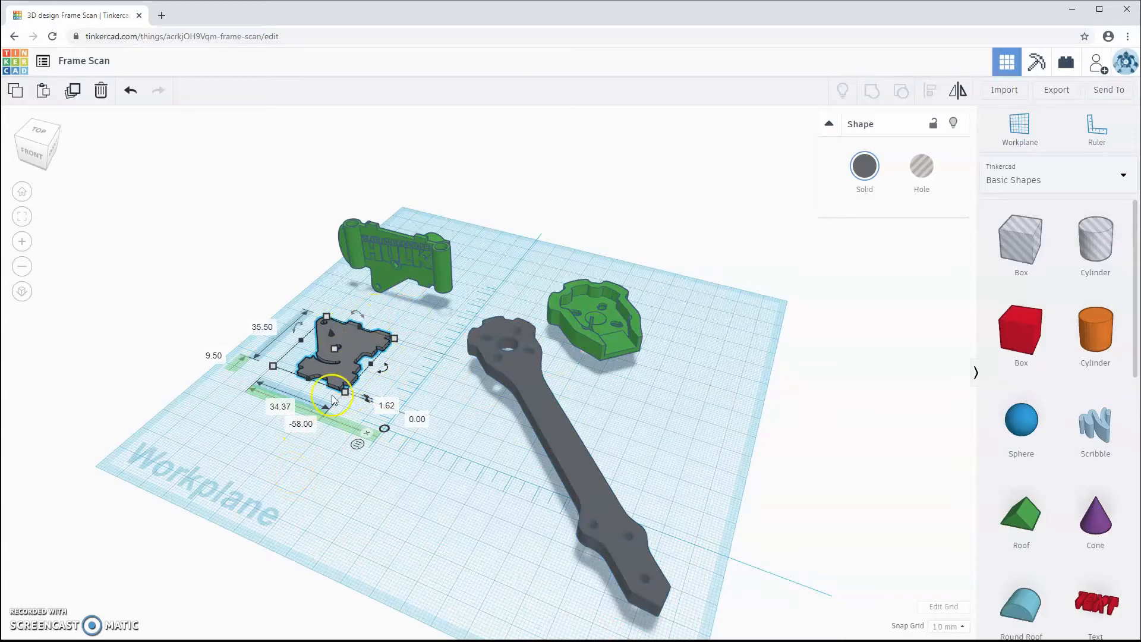
# - Open the green HULK mount group and examine its component shapes from all sides
pyautogui.doubleClick(430, 255)
pyautogui.moveTo(527, 270); pyautogui.dragTo(765, 324, button='right')
pyautogui.moveTo(679, 320)
pyautogui.mouseDown(button='right')
pyautogui.moveTo(556, 275)
pyautogui.moveTo(395, 295)
pyautogui.moveTo(684, 340)
pyautogui.mouseUp(button='right')
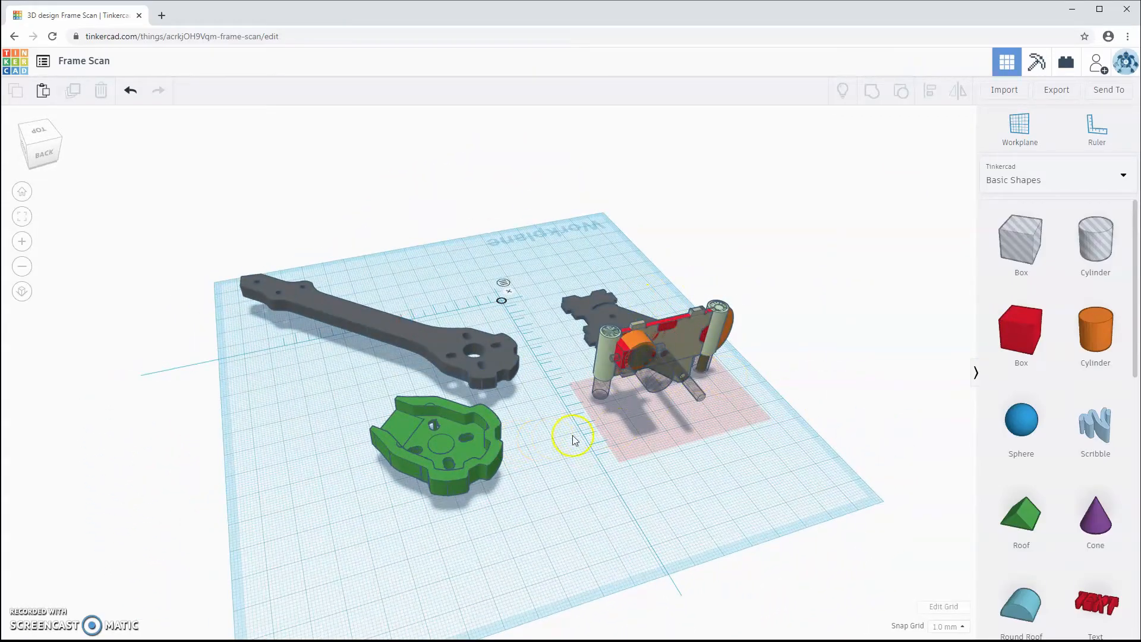
pyautogui.moveTo(489, 460); pyautogui.dragTo(752, 473, button='right')
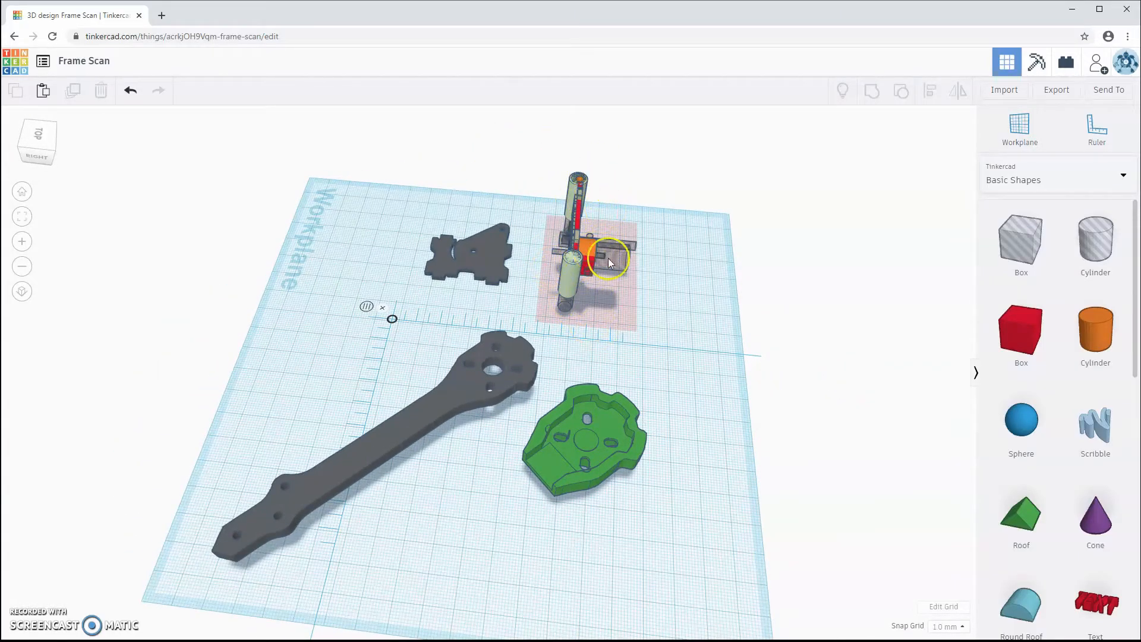
pyautogui.moveTo(551, 286); pyautogui.dragTo(730, 258, button='right')
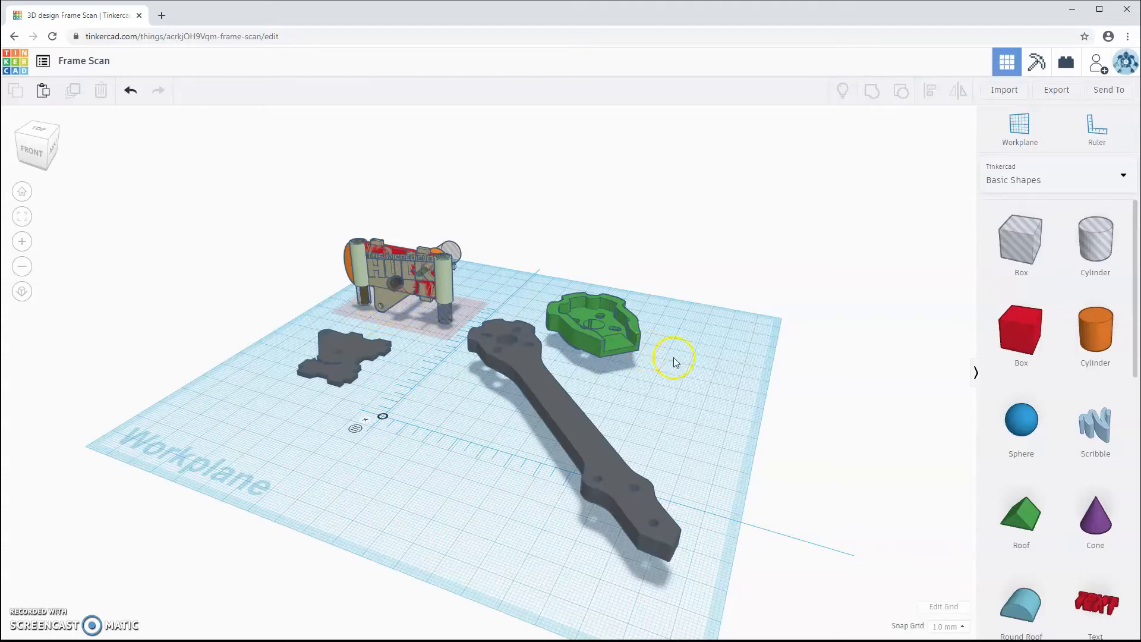
# - Open the green motor guard group to view its component shapes, and close the opened groups again
pyautogui.click(613, 344)
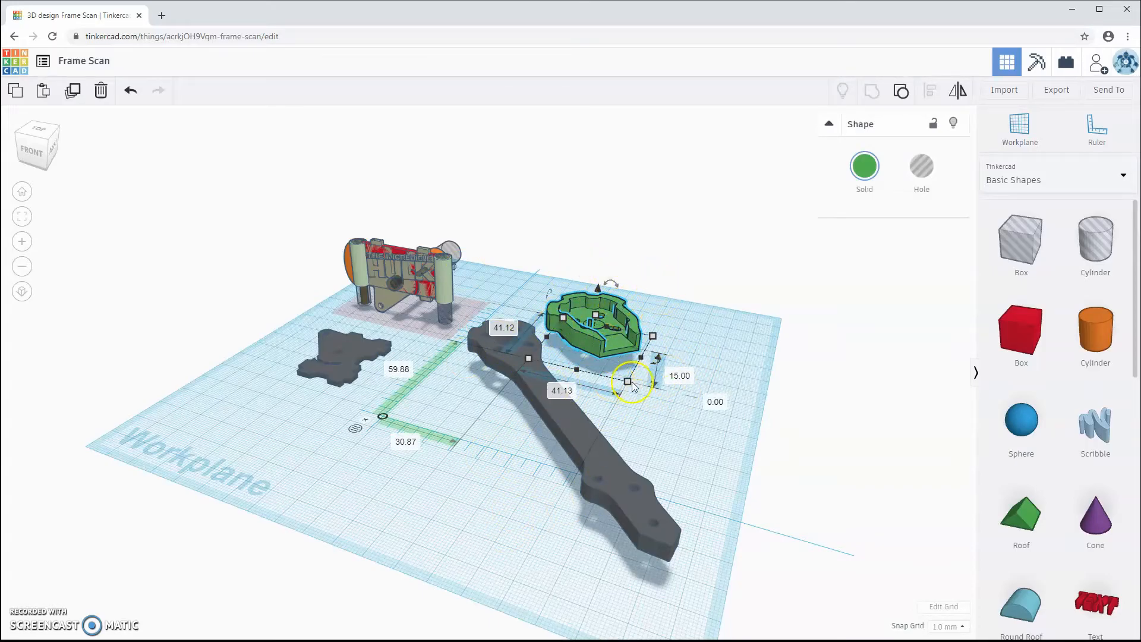
pyautogui.doubleClick(597, 346)
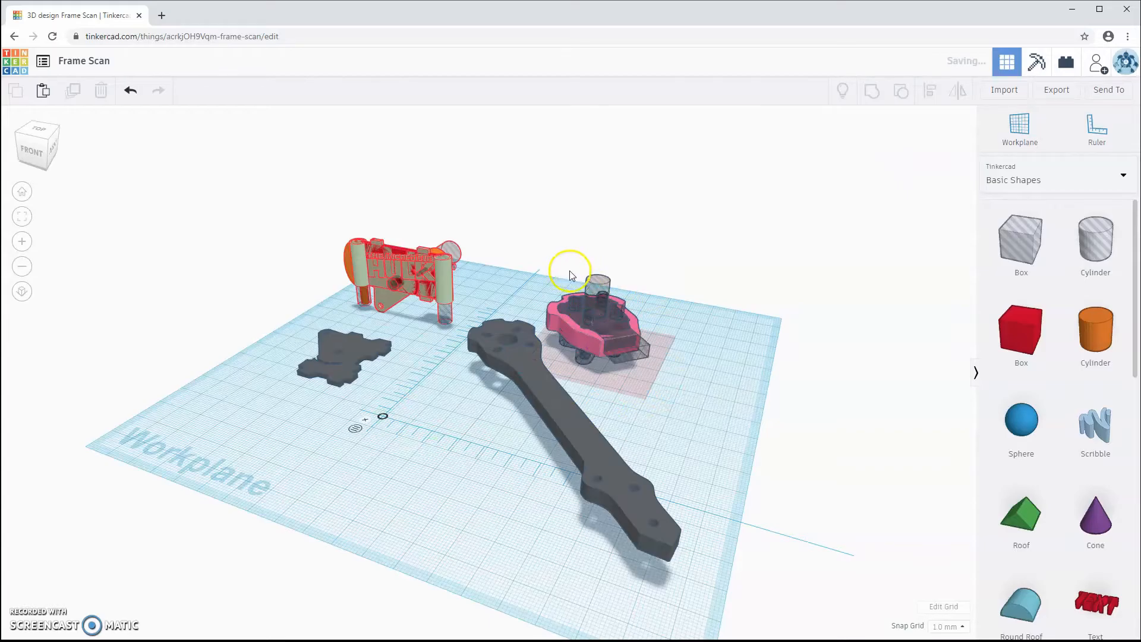
pyautogui.click(695, 362)
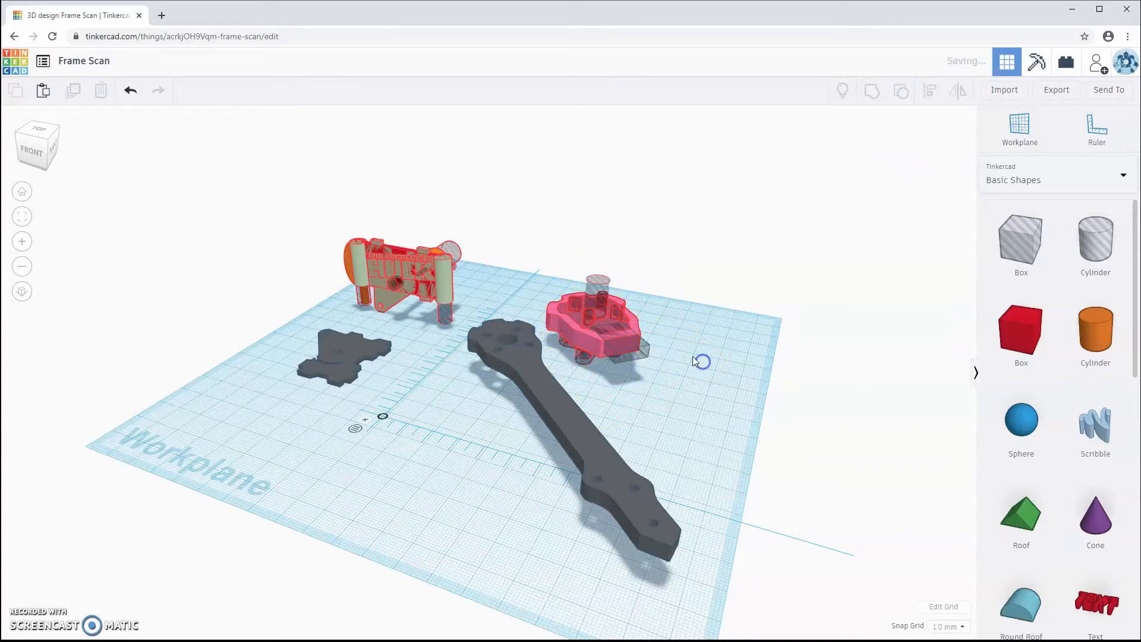
pyautogui.click(666, 384)
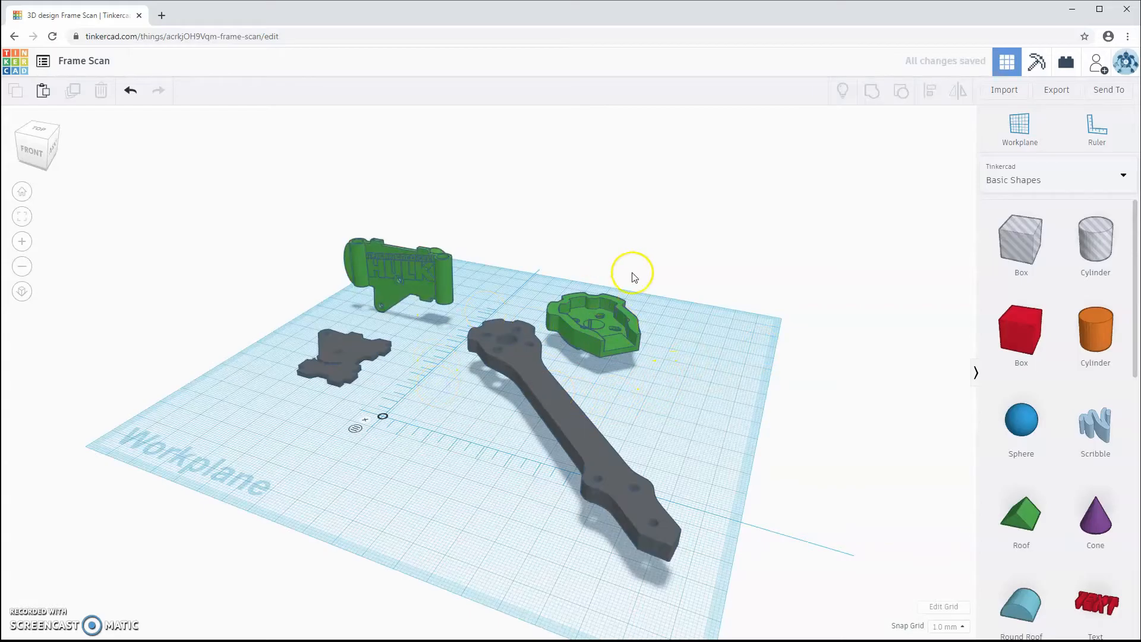
# - Shift the grey arm to about -44 mm and 3.62 mm from the ruler and set its elevation above the workplane to 0
pyautogui.moveTo(555, 419); pyautogui.dragTo(521, 425)
pyautogui.moveTo(718, 545); pyautogui.dragTo(747, 517, button='right')
pyautogui.click(866, 367)
pyautogui.write('0')
pyautogui.press('Return')
pyautogui.moveTo(862, 377); pyautogui.dragTo(703, 409, button='right')
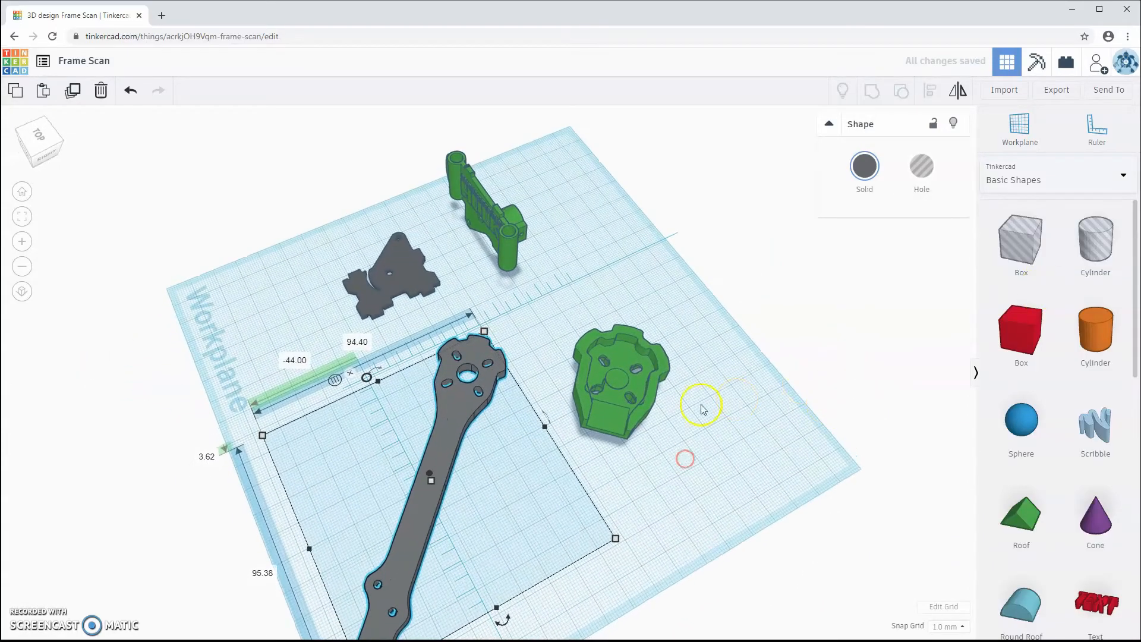
# - Place a solid cylinder over the grey arm's motor end and set its length and width to 30 mm
pyautogui.click(1096, 332)
pyautogui.click(447, 364)
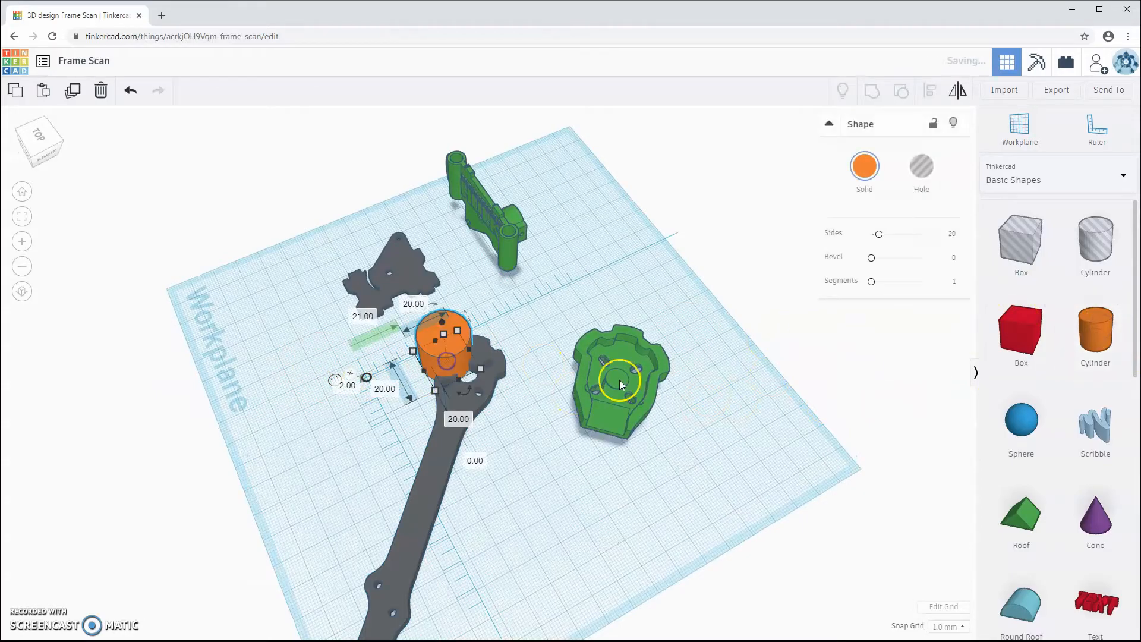
pyautogui.click(390, 390)
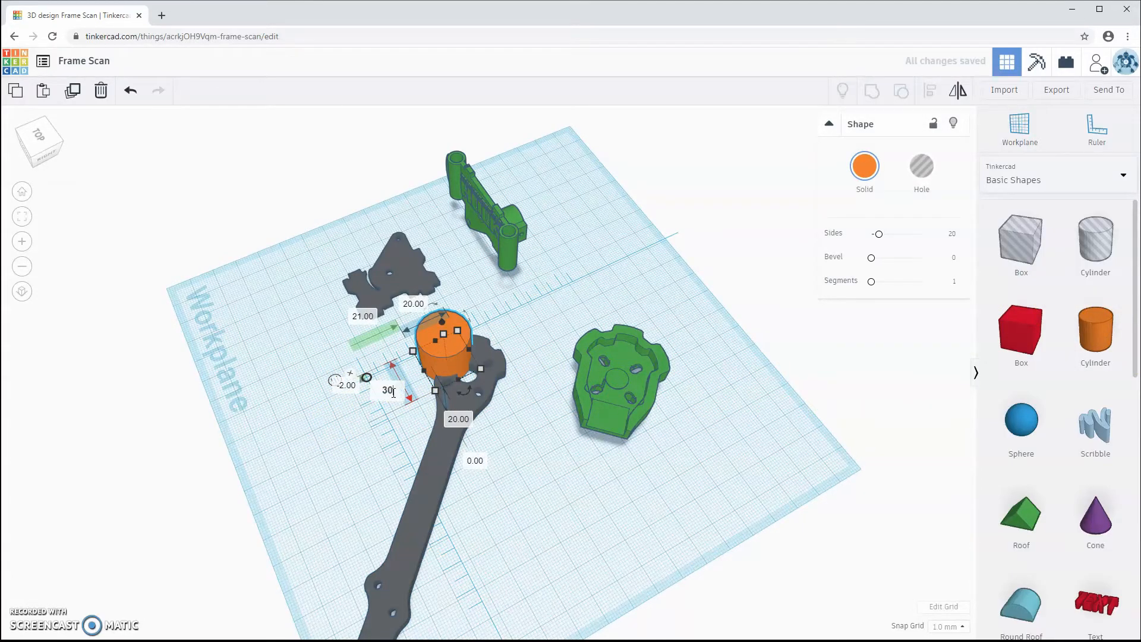
pyautogui.write('30')
pyautogui.press('Return')
pyautogui.moveTo(433, 311); pyautogui.dragTo(434, 313)
pyautogui.write('30')
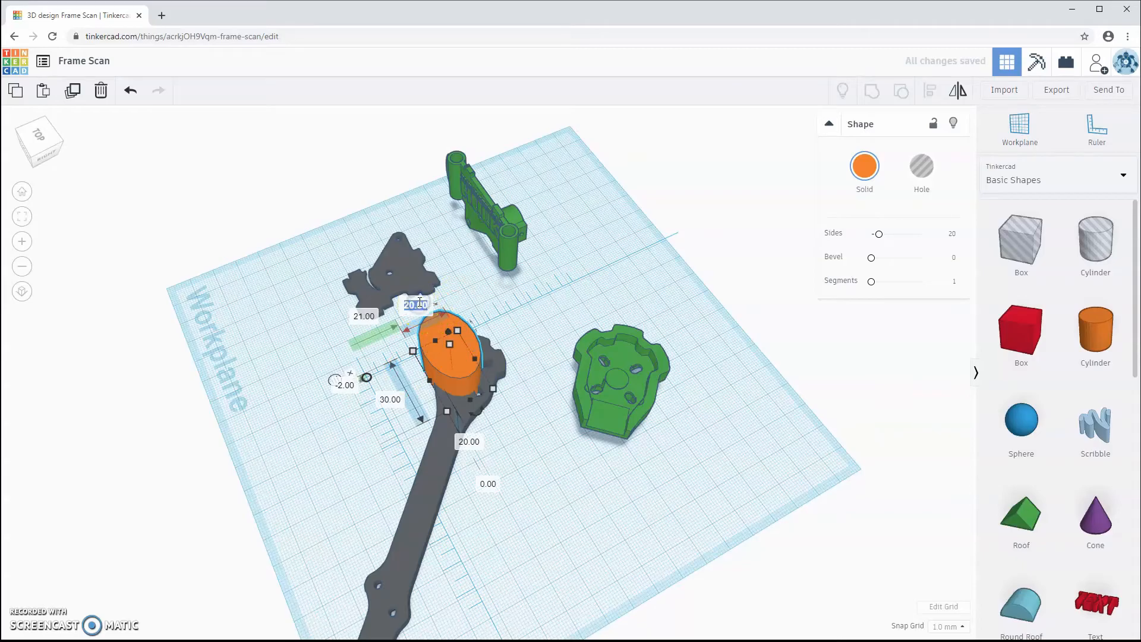
pyautogui.press('Return')
# - Set the cylinder's elevation to -5 mm and its height to 10 mm
pyautogui.click(493, 482)
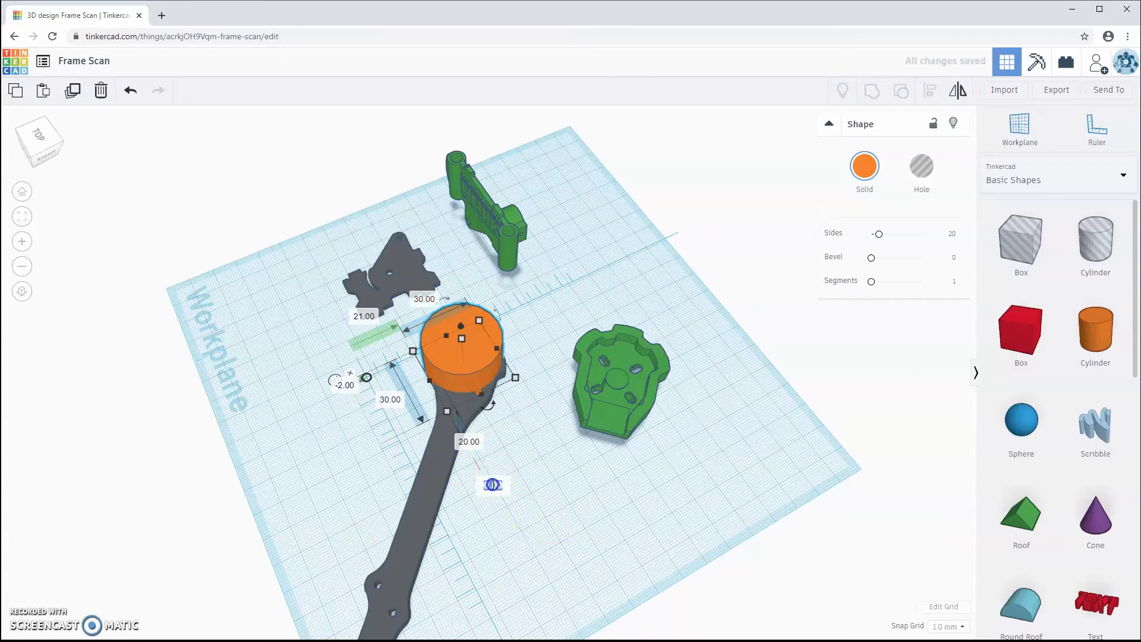
pyautogui.press('BackSpace')
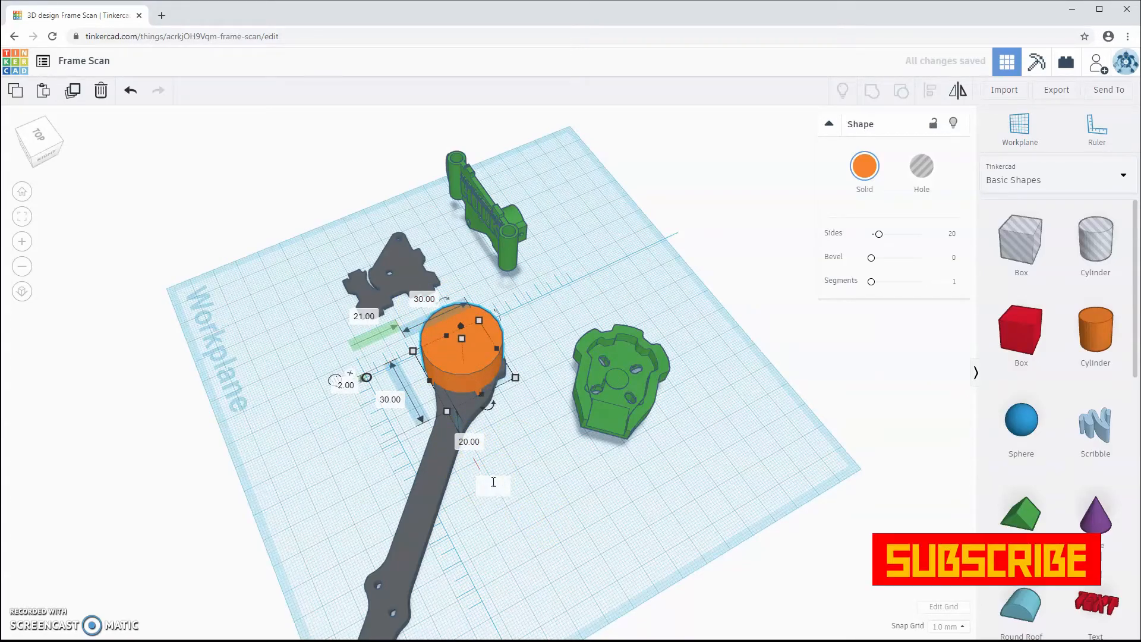
pyautogui.write('-5')
pyautogui.press('Return')
pyautogui.click(476, 444)
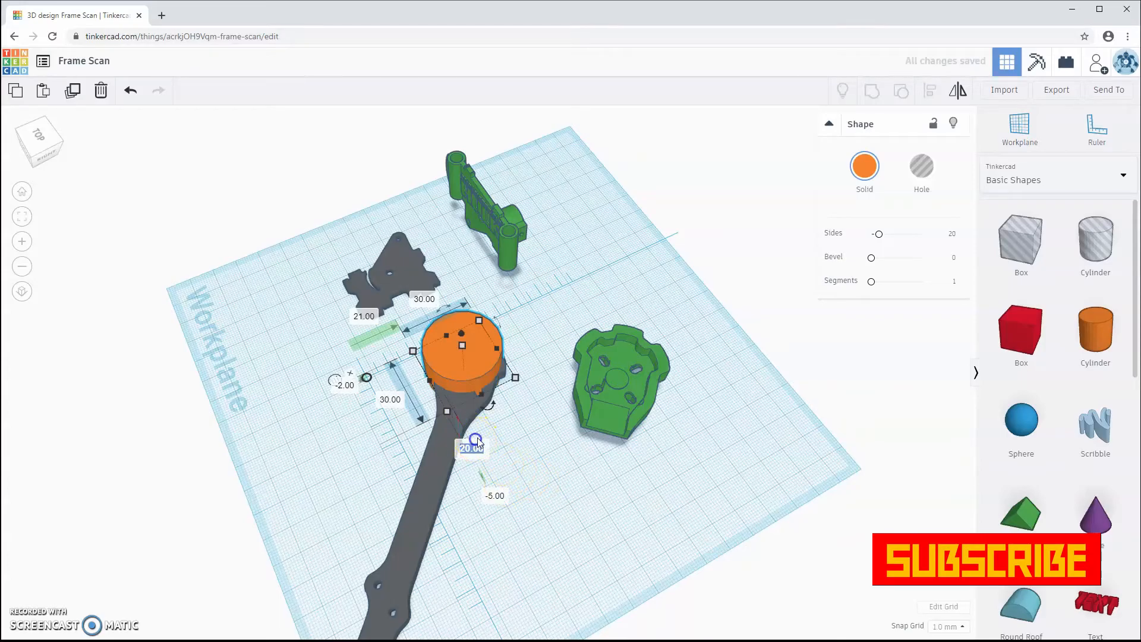
pyautogui.write('10')
pyautogui.press('Return')
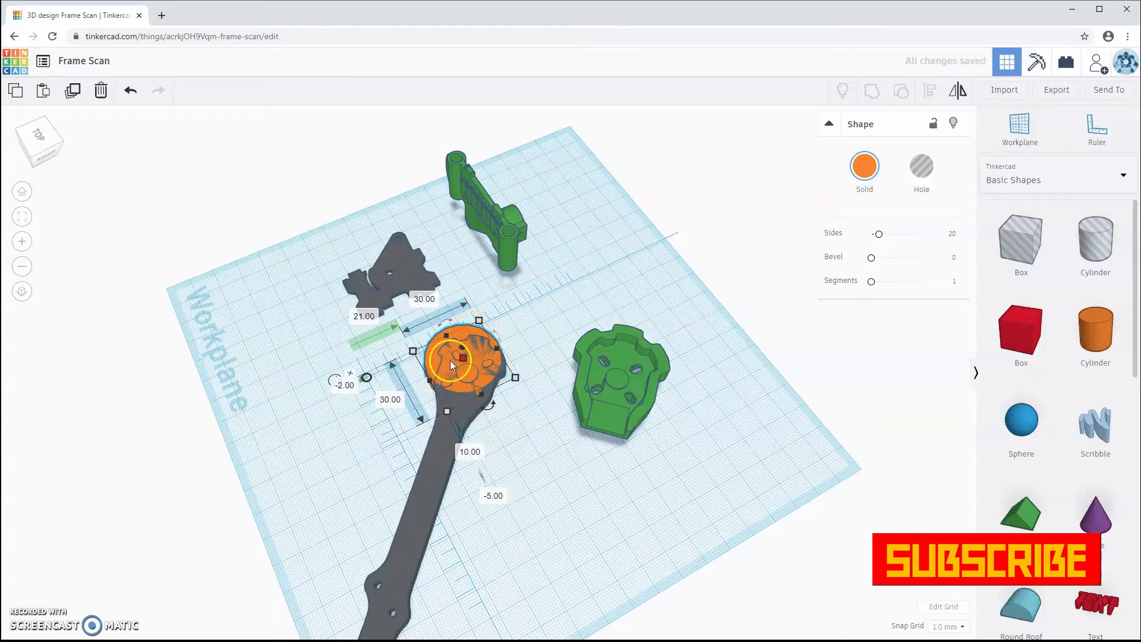
# - Set the orange cylinder's length and width to 40 mm and centre it over the grey arm's motor end, 16 mm and -2 mm from the ruler
pyautogui.click(445, 347)
pyautogui.click(425, 298)
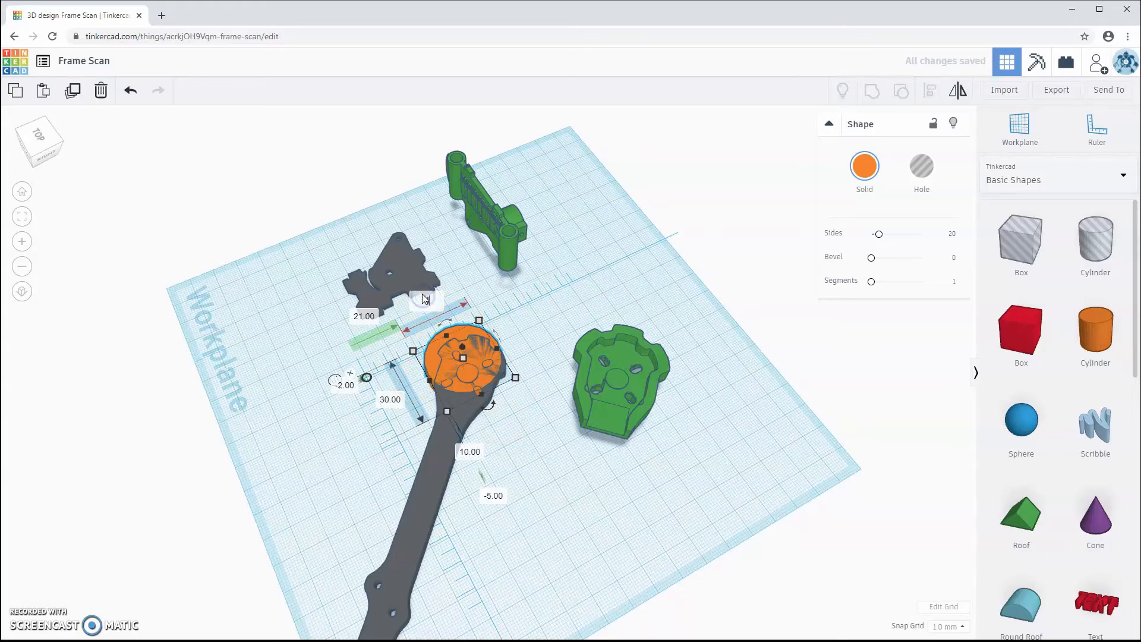
pyautogui.write('40')
pyautogui.press('Return')
pyautogui.click(397, 400)
pyautogui.write('40')
pyautogui.press('Return')
pyautogui.moveTo(515, 373); pyautogui.dragTo(505, 380)
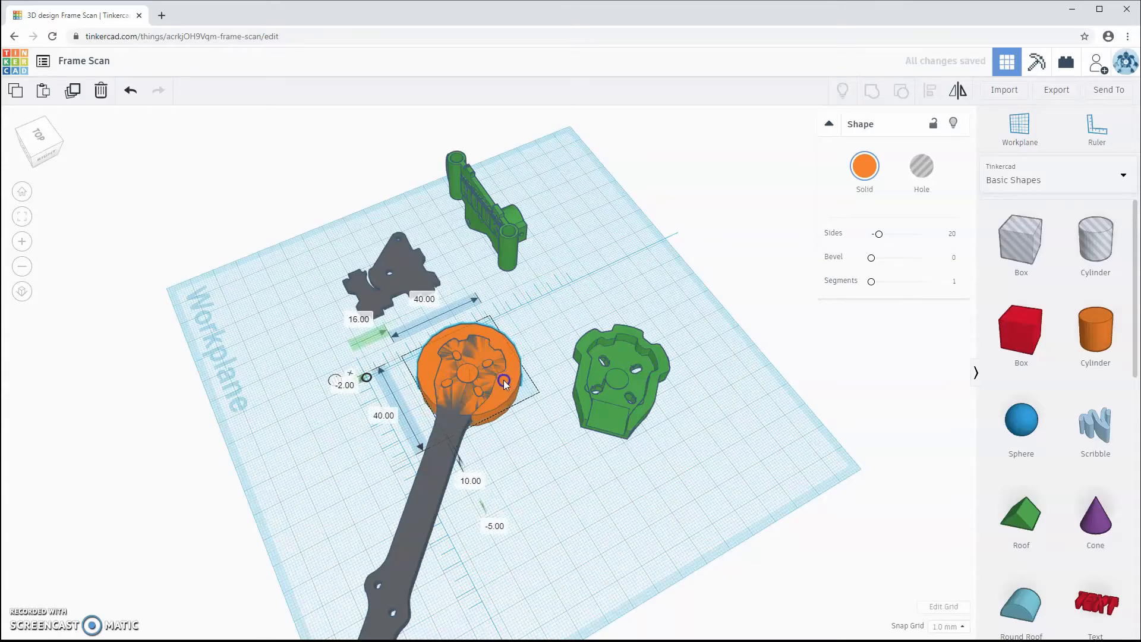
# - Convert the grey arm to a hole and group it with the orange cylinder to cut the arm's outline into it
pyautogui.click(434, 538)
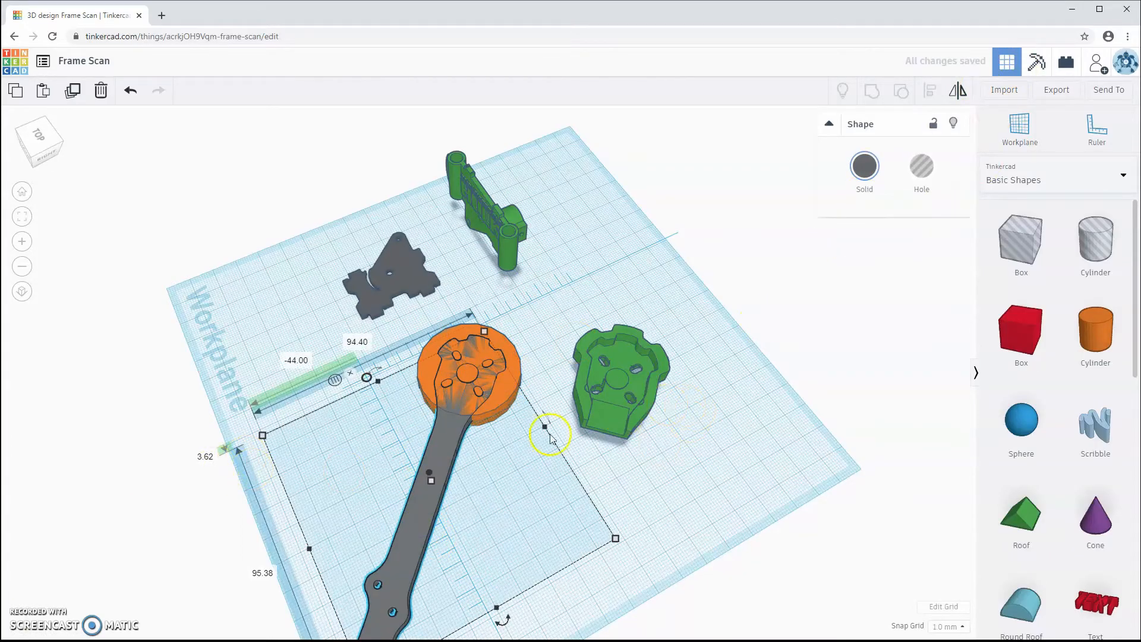
pyautogui.click(911, 170)
pyautogui.moveTo(489, 536); pyautogui.dragTo(644, 381, button='right')
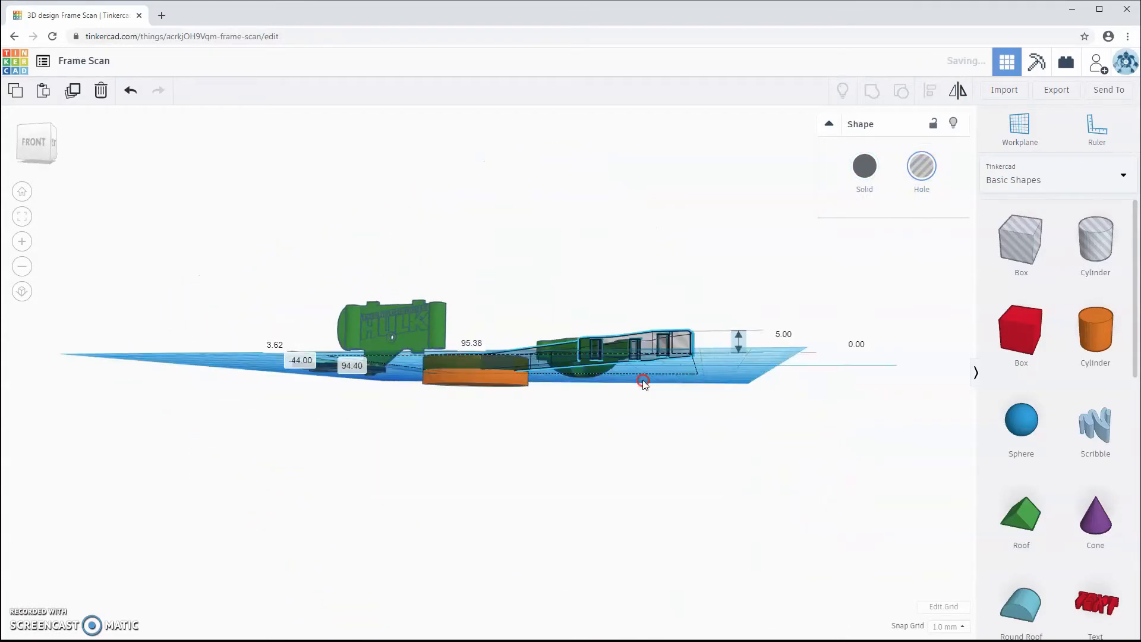
pyautogui.moveTo(558, 335); pyautogui.dragTo(541, 356, button='right')
pyautogui.moveTo(430, 334); pyautogui.dragTo(516, 416)
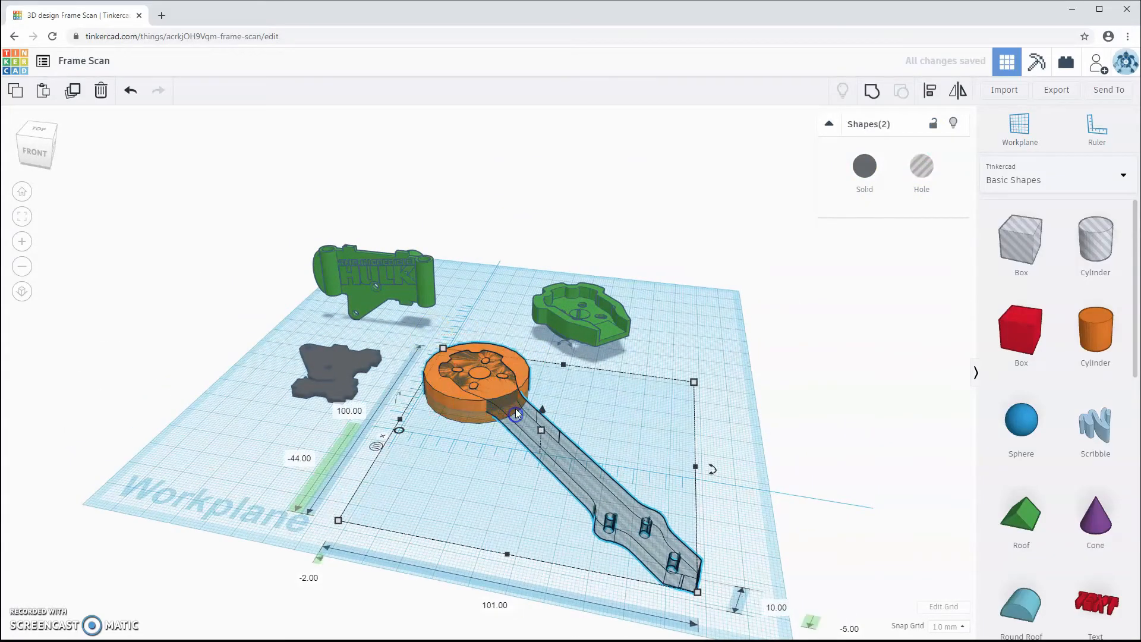
pyautogui.click(873, 95)
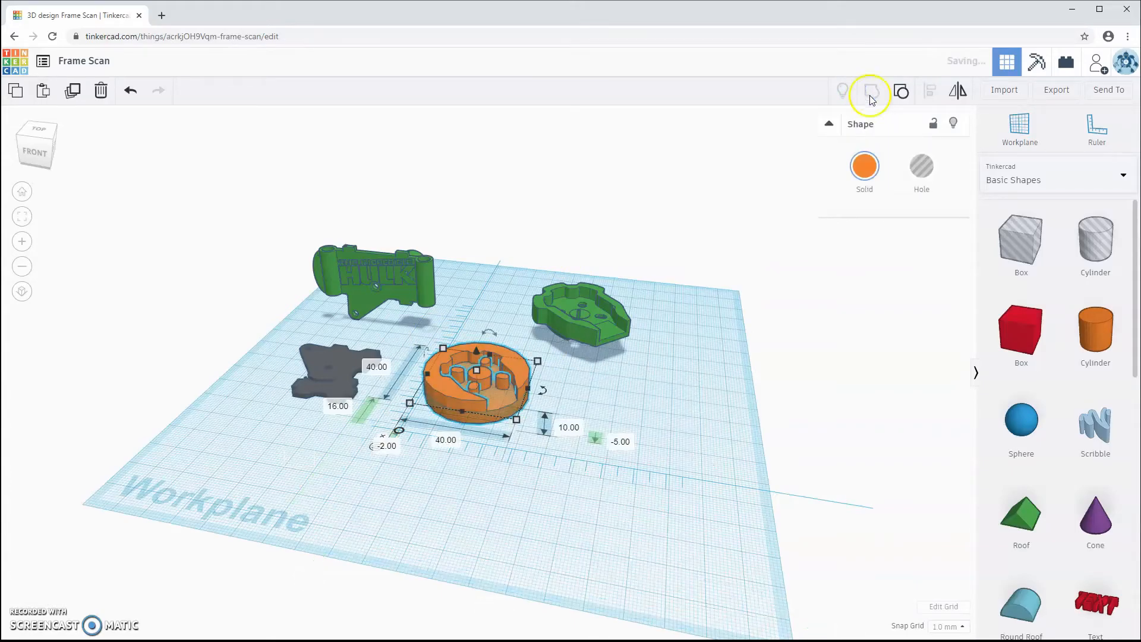
pyautogui.moveTo(502, 395)
pyautogui.mouseDown(button='right')
pyautogui.moveTo(480, 387)
pyautogui.moveTo(506, 373)
pyautogui.mouseUp(button='right')
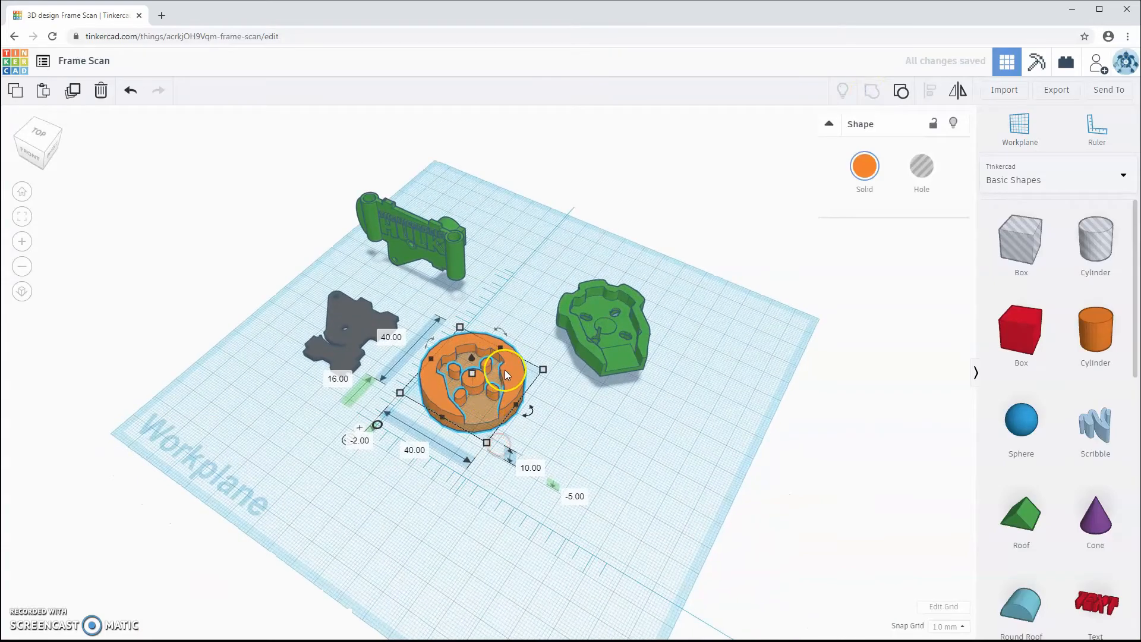
# - Move the green motor guard away from the orange cylinder, to about 72 mm and 38.87 mm from the ruler
pyautogui.moveTo(604, 333); pyautogui.dragTo(635, 326)
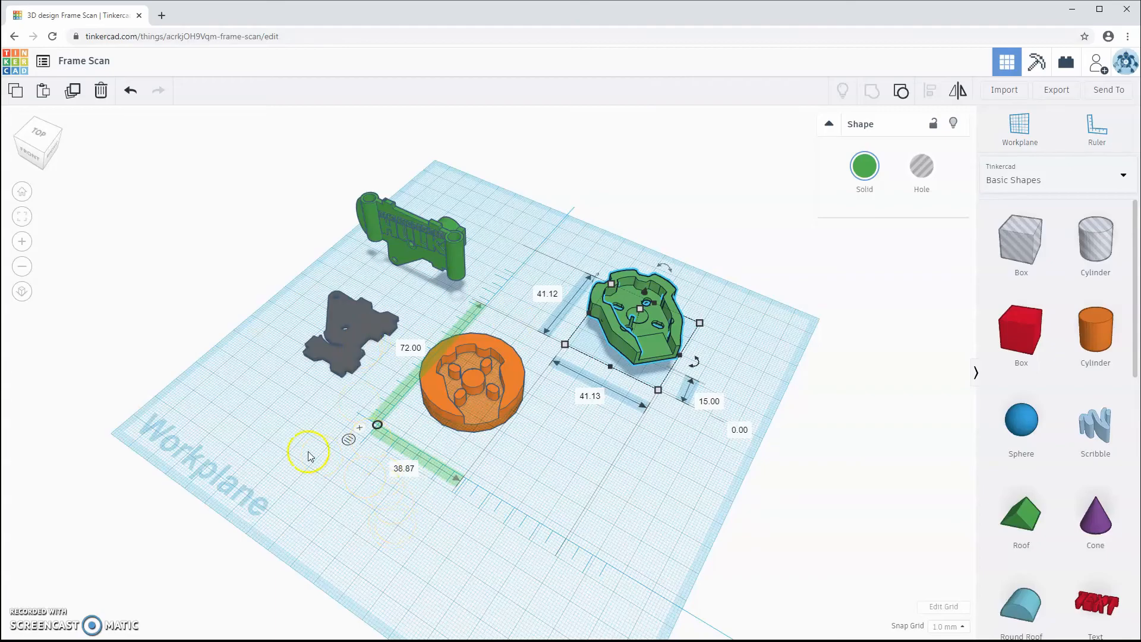
pyautogui.moveTo(284, 410); pyautogui.dragTo(405, 357, button='right')
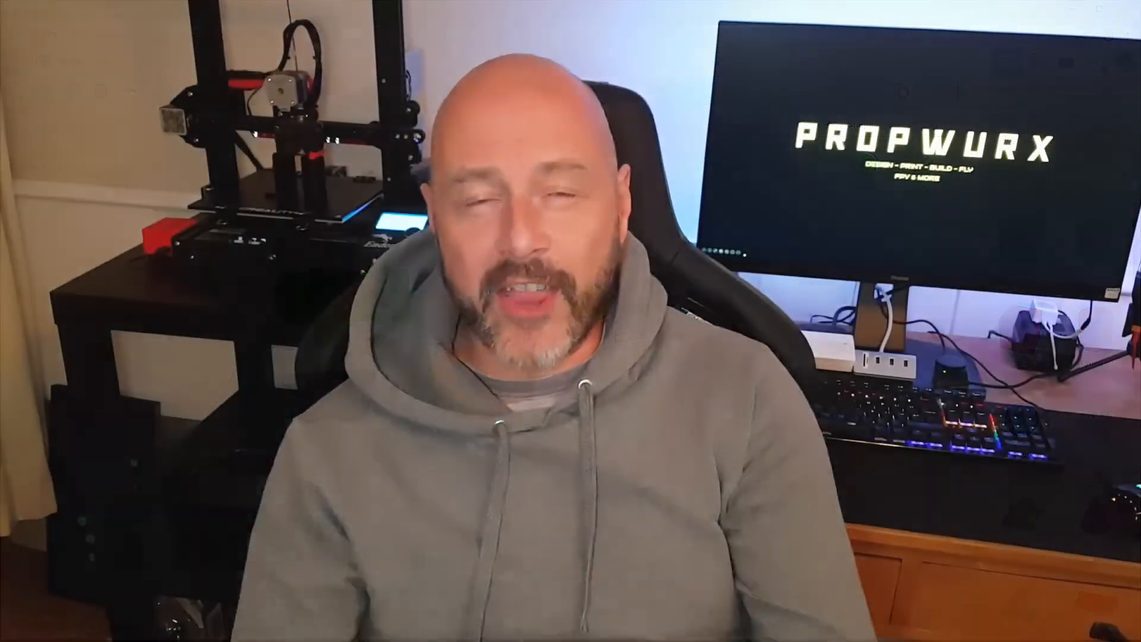